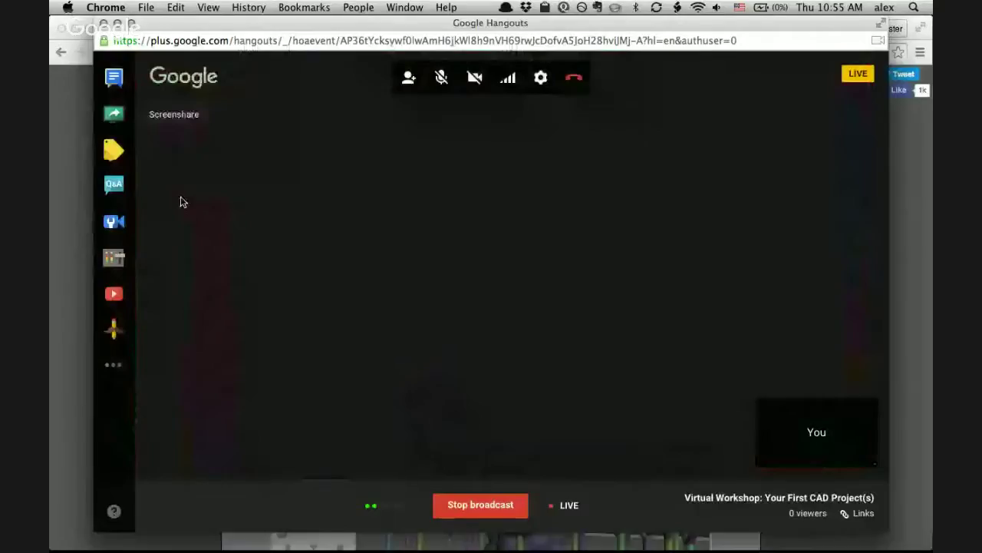
Switch to the Poddo-head design in Tinkercad and examine the head and spheres from several angles.
key(super+Tab)
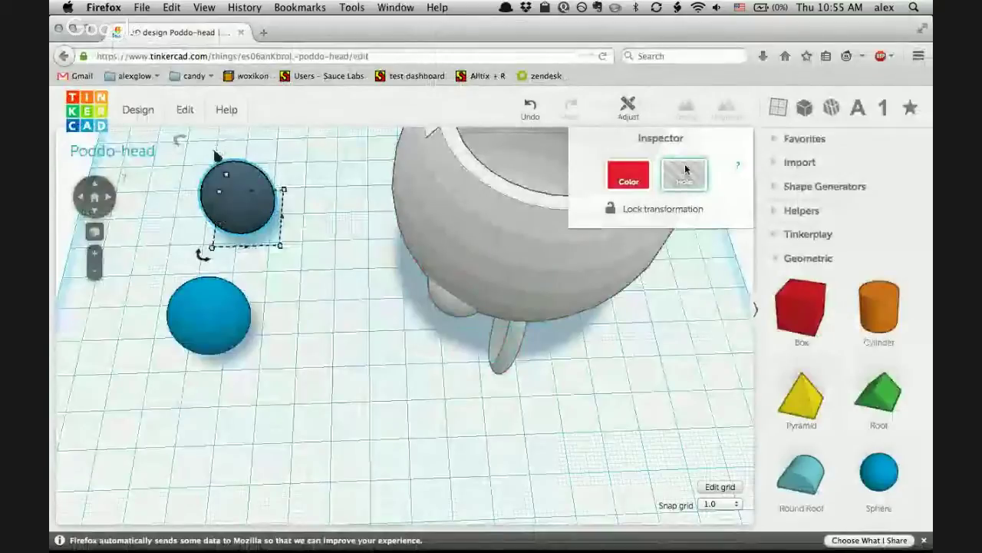
right_drag(542, 374, 678, 209)
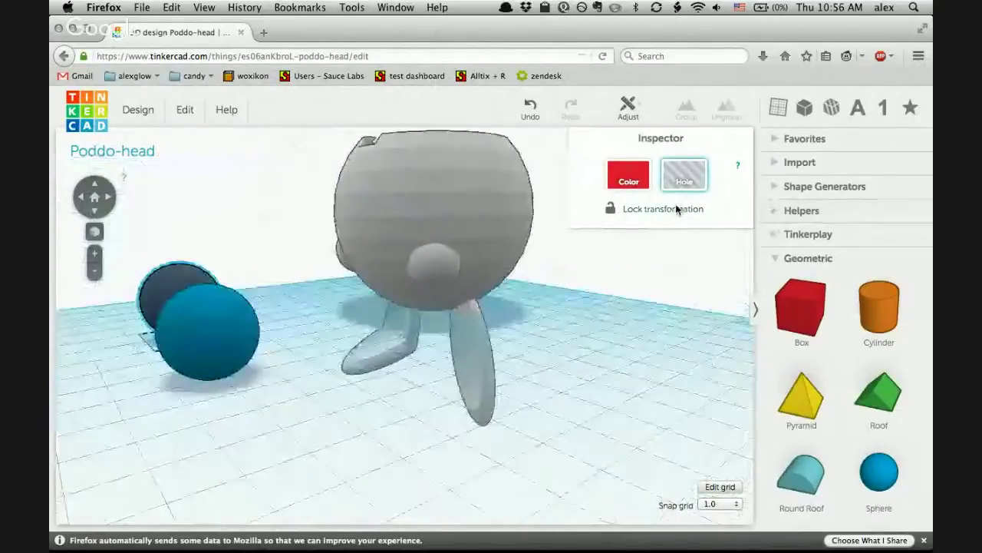
click(109, 199)
click(76, 200)
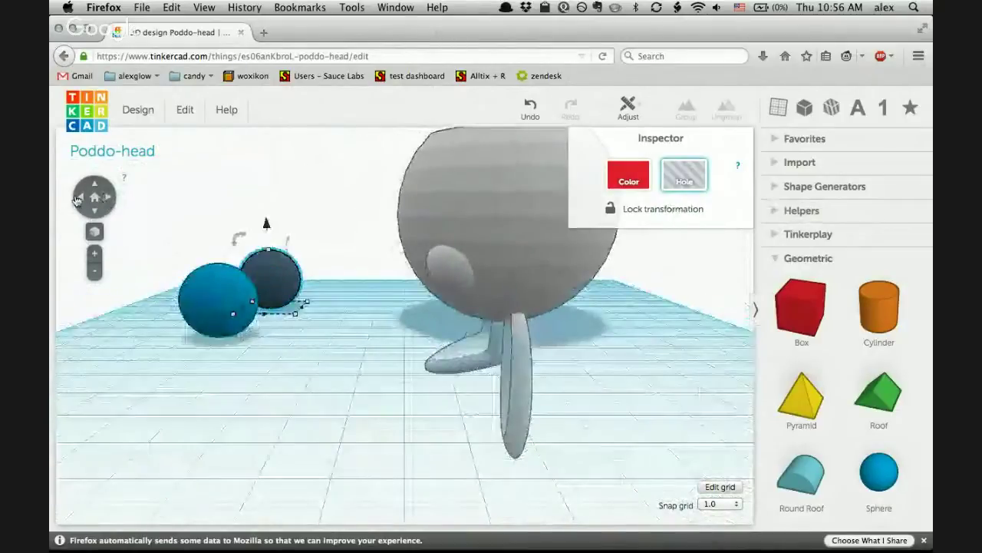
right_drag(77, 200, 62, 287)
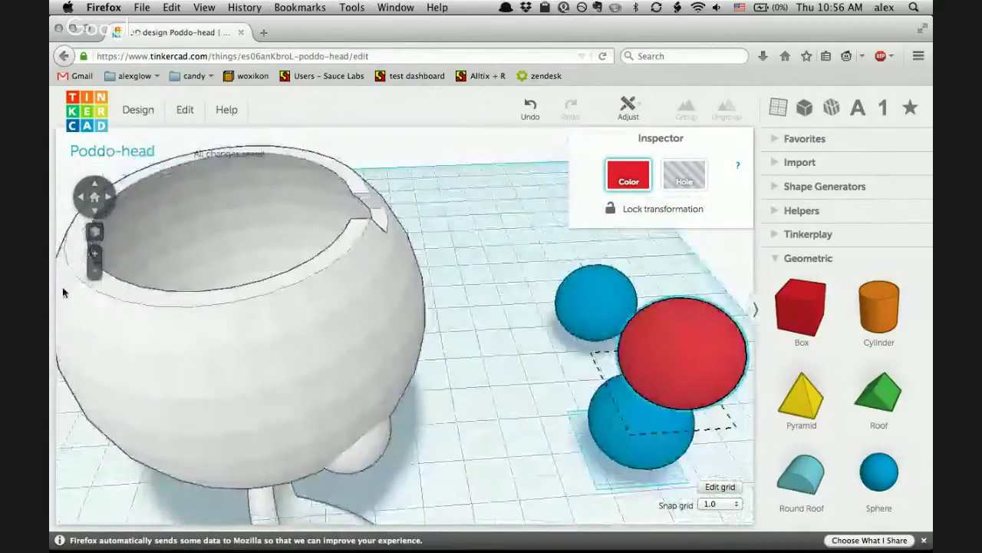
Ungroup the large hollow head to separate its component shapes.
click(360, 330)
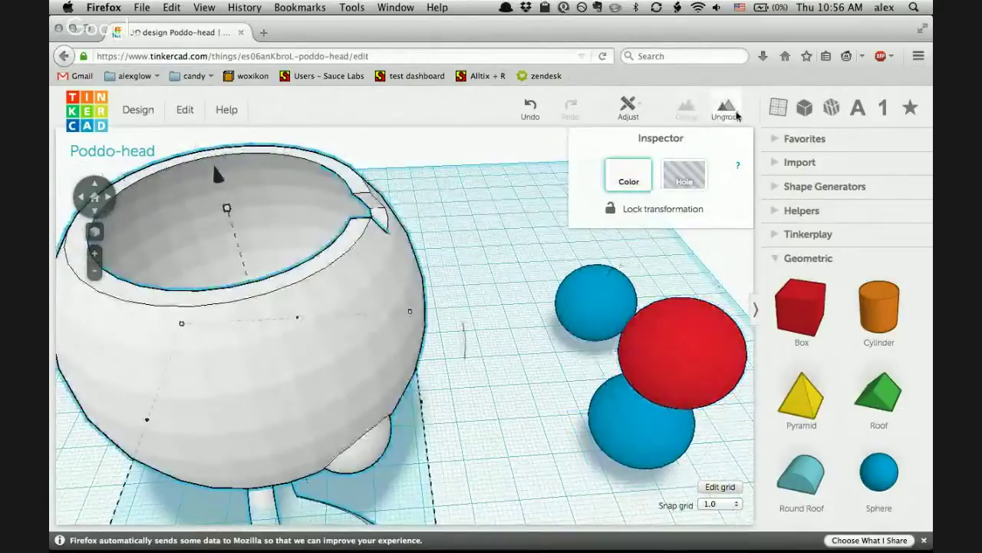
click(725, 111)
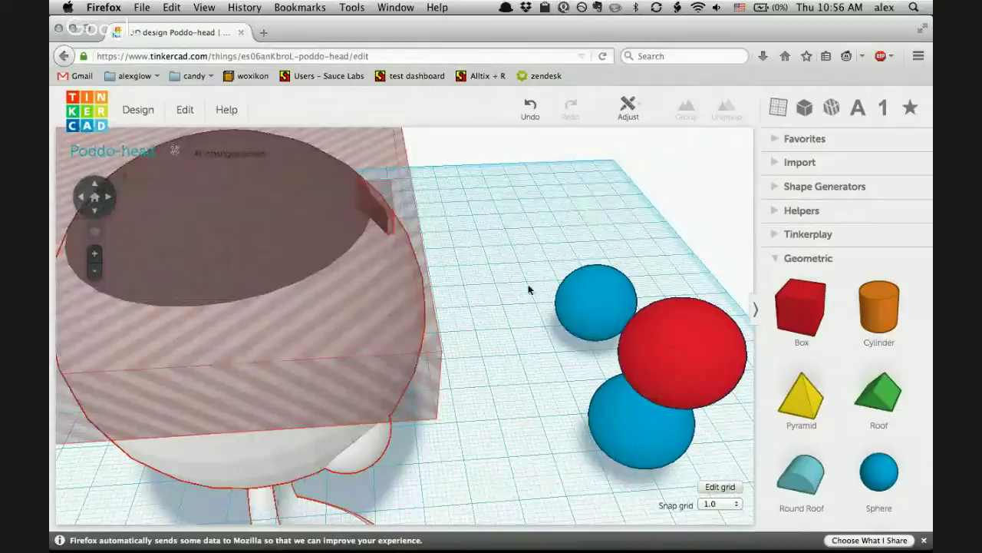
right_drag(528, 287, 302, 356)
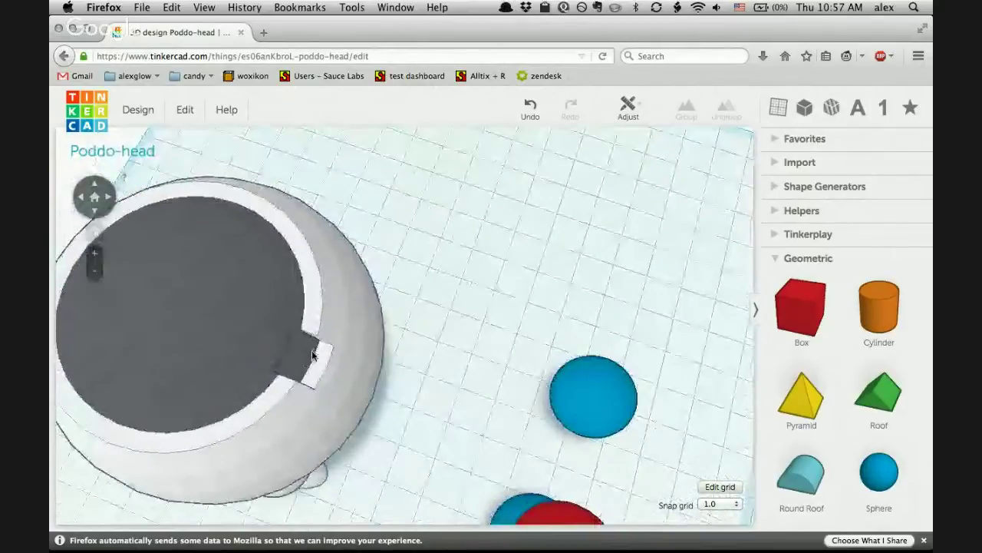
scroll(302, 355, down, 5)
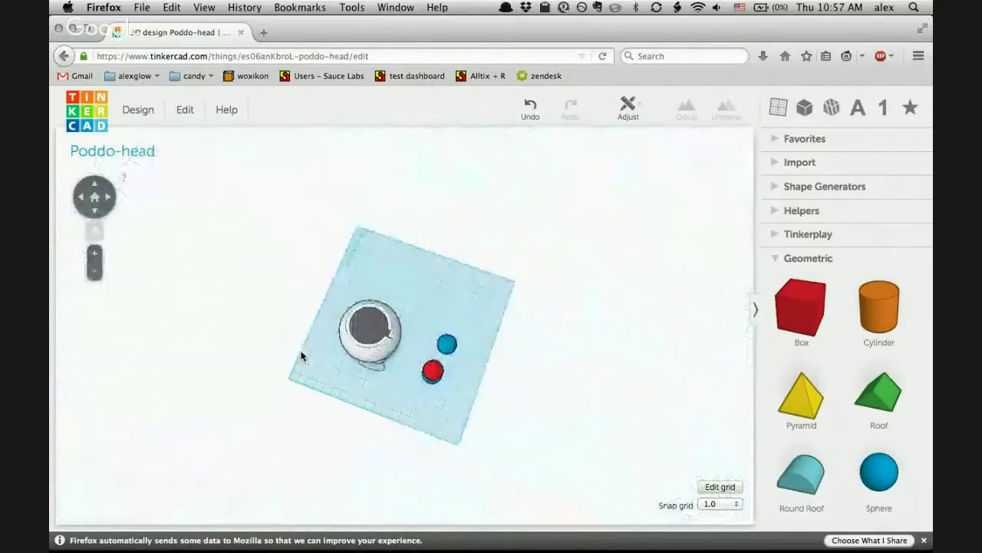
scroll(301, 355, up, 2)
scroll(301, 355, up, 3)
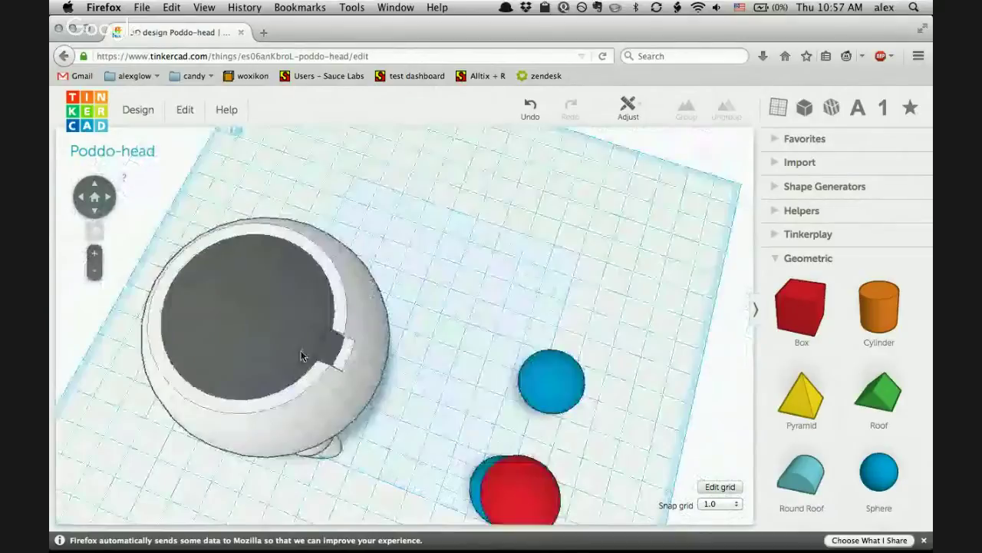
right_drag(287, 315, 338, 241)
Shift the spherical hole inside the head repeatedly down and up to try different cavity positions.
click(325, 240)
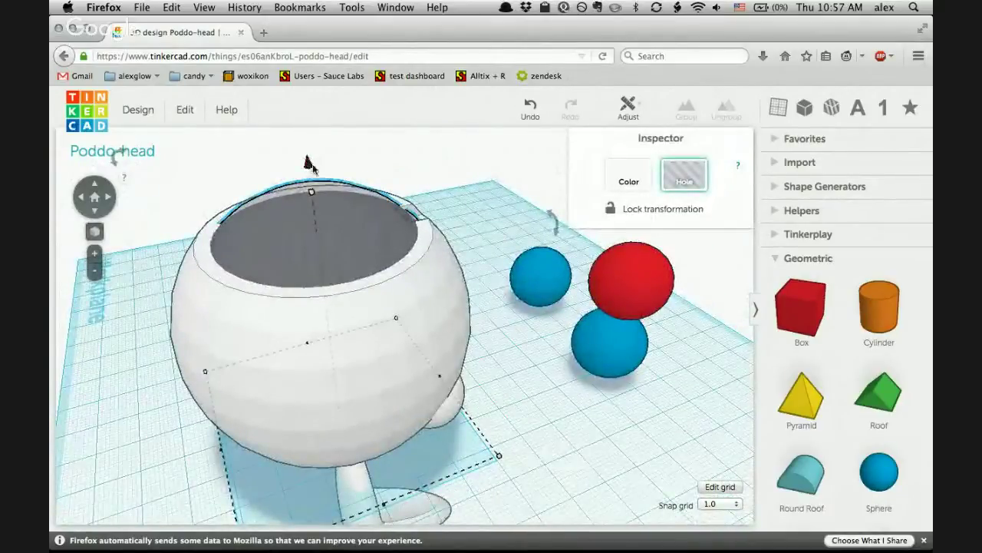
key(ctrl+Down)
key(ctrl+Down)
key(ctrl+Down)
key(ctrl+Down)
key(ctrl+Down)
key(ctrl+Down)
key(ctrl+Down)
key(ctrl+Down)
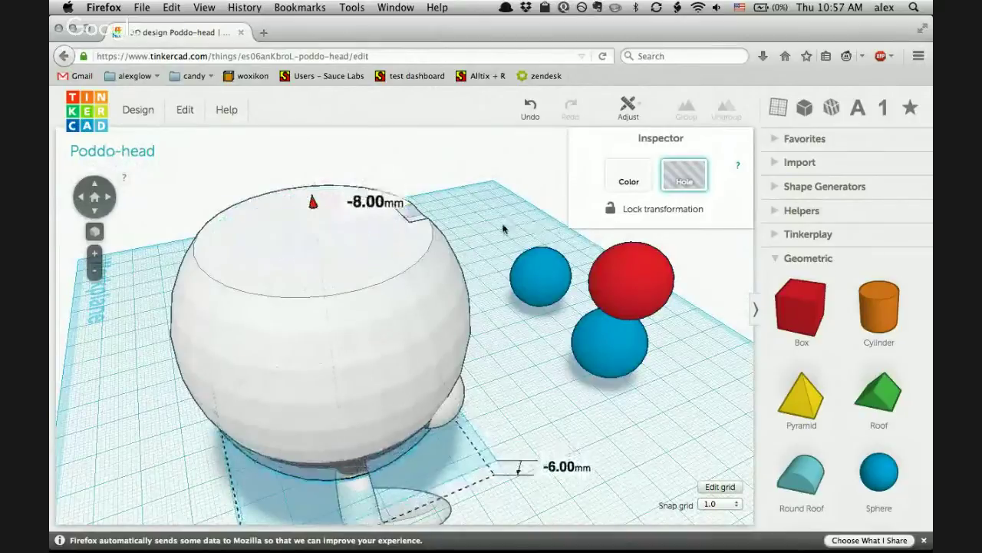
key(ctrl+Up)
key(ctrl+Up)
key(ctrl+Up)
key(ctrl+Up)
key(ctrl+Up)
key(ctrl+Up)
key(ctrl+Up)
key(ctrl+Up)
key(ctrl+Up)
key(ctrl+Up)
key(ctrl+Up)
key(ctrl+Up)
key(ctrl+Up)
key(ctrl+Up)
key(ctrl+Up)
key(ctrl+Up)
key(ctrl+Up)
key(ctrl+Up)
key(ctrl+Up)
key(ctrl+Up)
key(ctrl+Down)
key(ctrl+Down)
key(ctrl+Down)
key(ctrl+Down)
key(ctrl+Down)
key(ctrl+Down)
key(ctrl+Down)
key(ctrl+Down)
key(ctrl+Down)
key(ctrl+Down)
key(ctrl+Down)
key(ctrl+Down)
key(ctrl+Down)
key(ctrl+Down)
key(ctrl+Down)
key(ctrl+Down)
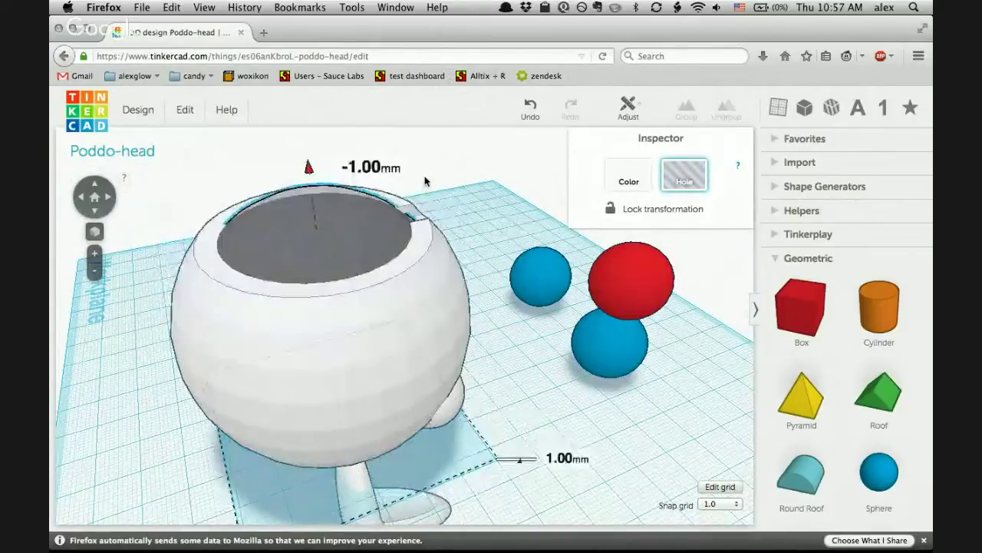
key(ctrl+Down)
key(ctrl+Down)
key(ctrl+Down)
key(ctrl+Down)
key(ctrl+Down)
key(ctrl+Down)
key(ctrl+Down)
key(ctrl+Down)
key(ctrl+Down)
key(ctrl+Up)
key(ctrl+Up)
key(ctrl+Up)
key(ctrl+Up)
key(ctrl+Up)
key(ctrl+Up)
key(ctrl+Up)
key(ctrl+Up)
key(ctrl+Up)
key(ctrl+Up)
key(ctrl+Up)
key(ctrl+Up)
key(ctrl+Up)
key(ctrl+Up)
key(ctrl+Down)
key(ctrl+Down)
key(ctrl+Down)
key(ctrl+Down)
key(ctrl+Down)
key(ctrl+Down)
key(ctrl+Down)
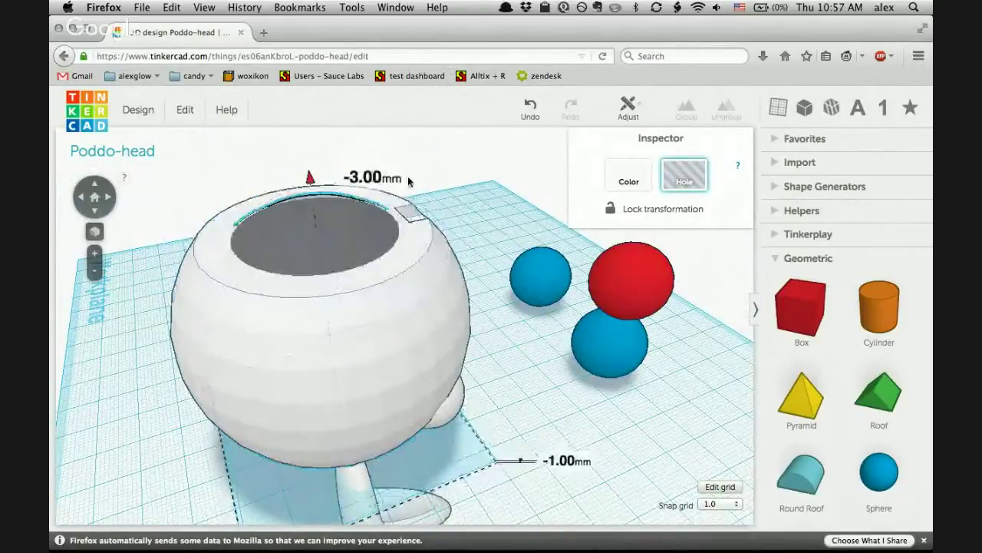
key(ctrl+Down)
key(ctrl+Down)
key(ctrl+Up)
key(ctrl+Up)
key(ctrl+Up)
key(ctrl+Up)
key(ctrl+Up)
key(ctrl+Up)
key(ctrl+Up)
key(ctrl+Up)
key(ctrl+Up)
key(ctrl+Up)
key(ctrl+Up)
key(ctrl+Up)
key(ctrl+Up)
key(ctrl+Up)
key(ctrl+Up)
key(ctrl+Up)
key(ctrl+Up)
key(ctrl+Up)
key(ctrl+Up)
key(ctrl+Up)
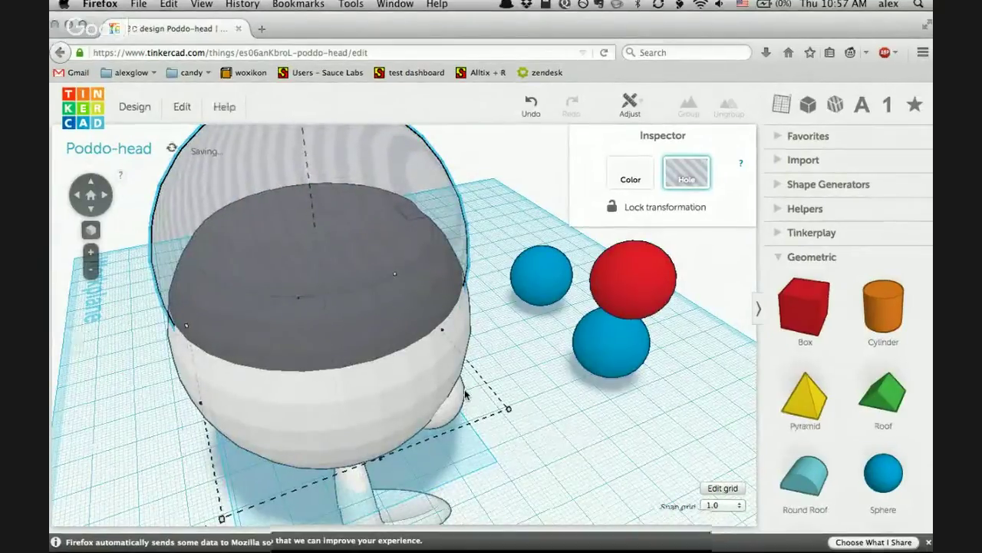
Lift the spherical hole straight up until it sits clear above the head.
scroll(395, 336, up, 5)
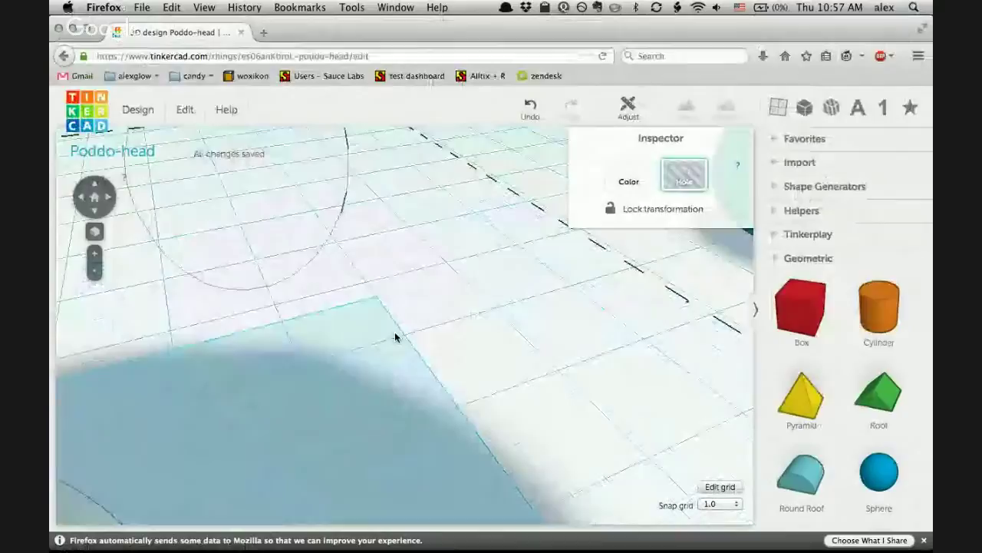
scroll(395, 336, down, 7)
scroll(395, 332, down, 5)
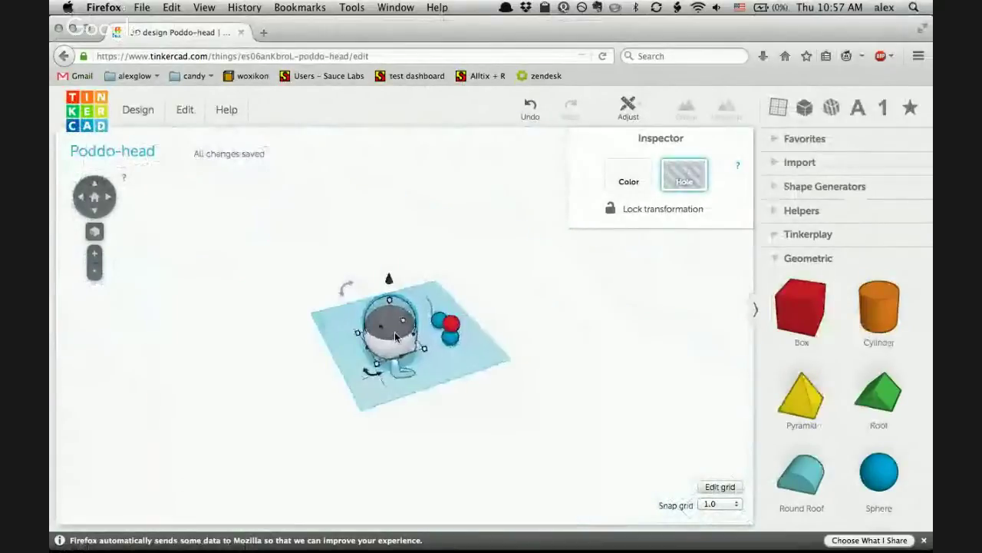
drag(379, 268, 373, 246)
scroll(400, 368, up, 10)
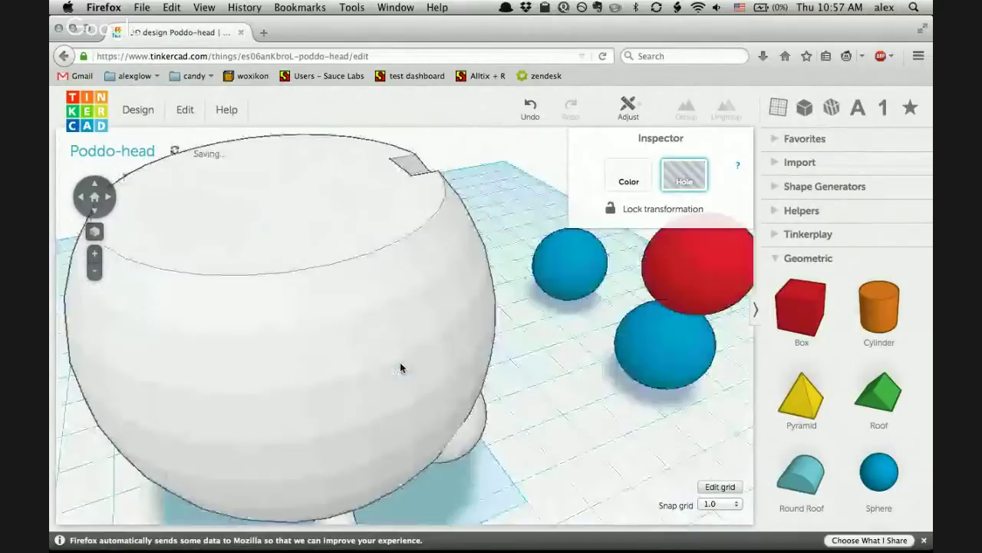
scroll(400, 367, down, 10)
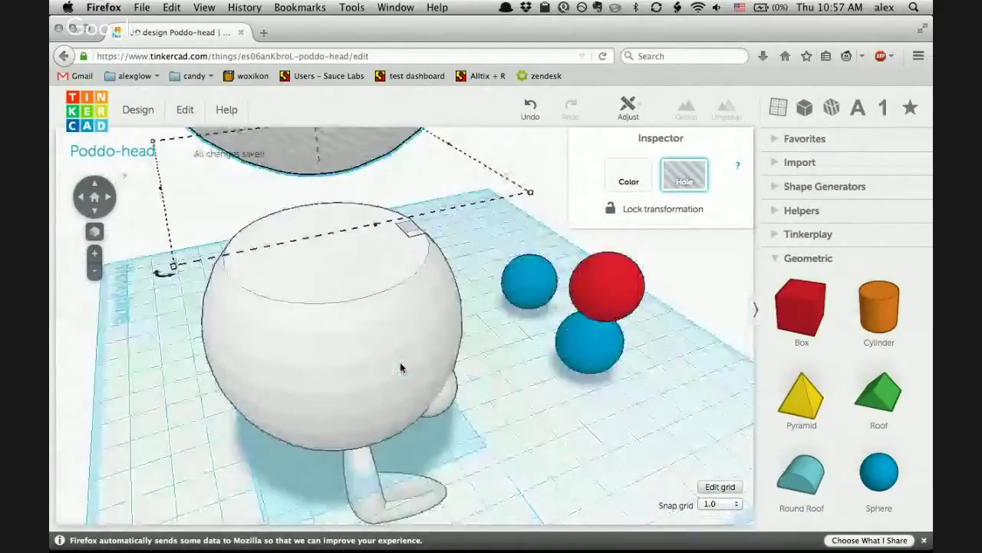
scroll(400, 368, down, 4)
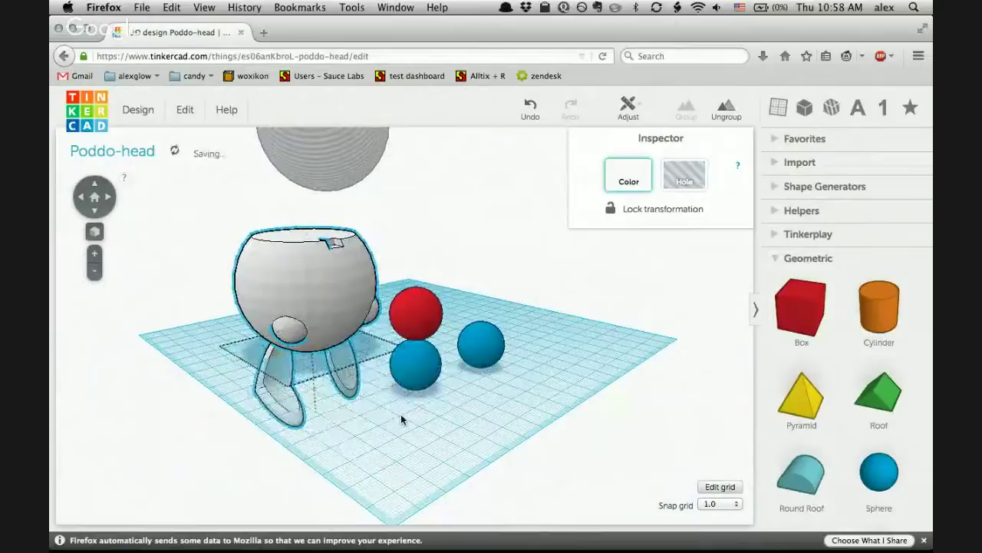
Ungroup the remaining body to separate the head from its legs, and select one leg.
right_drag(400, 414, 220, 432)
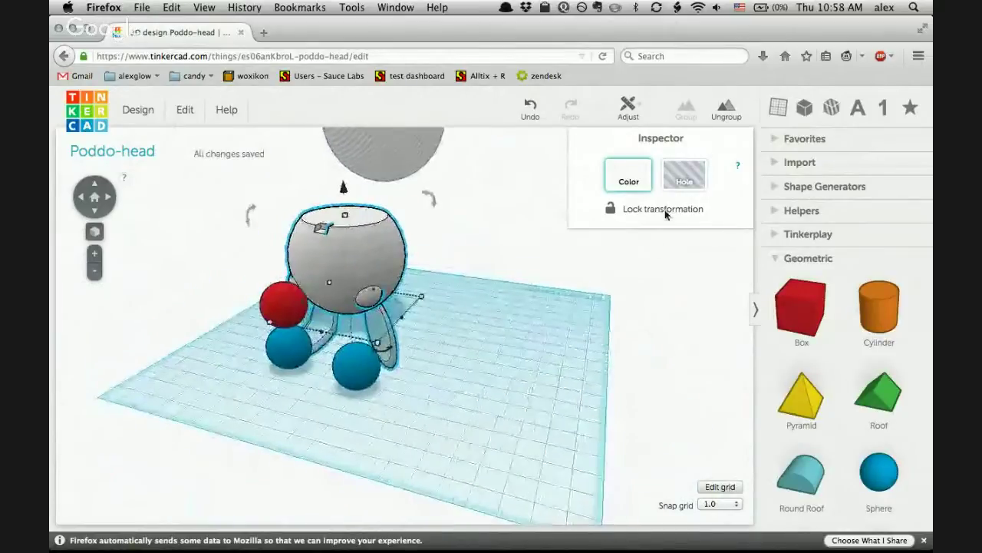
click(726, 107)
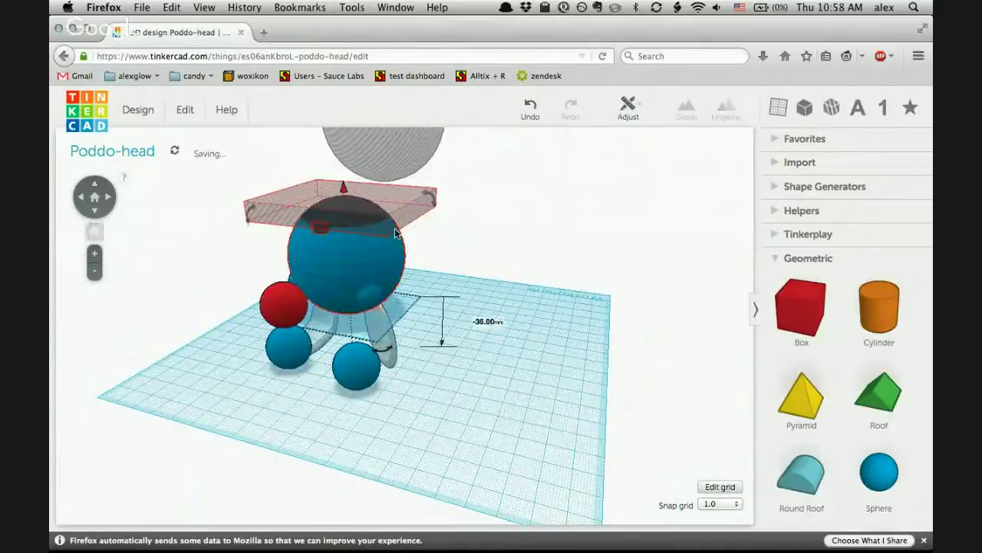
click(353, 275)
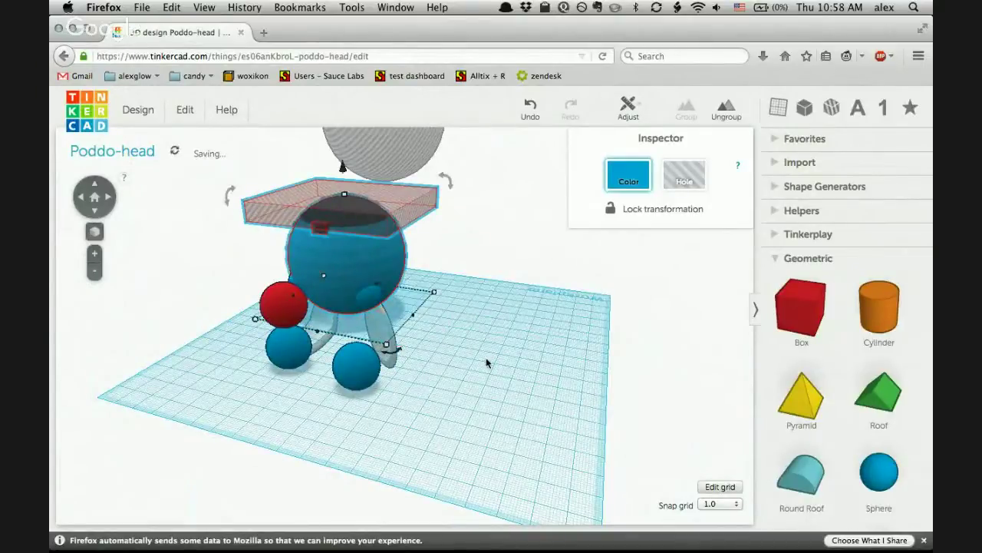
right_drag(456, 307, 722, 400)
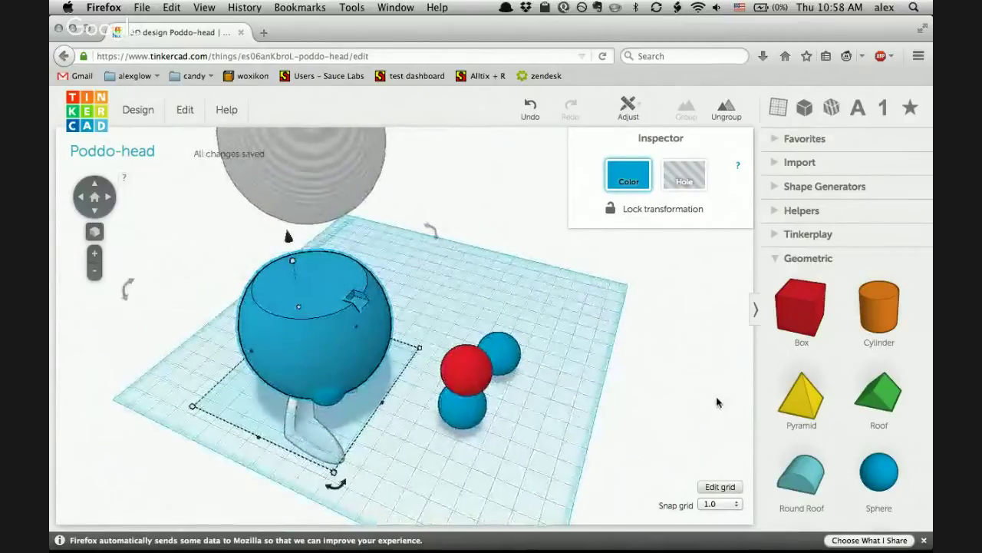
click(317, 320)
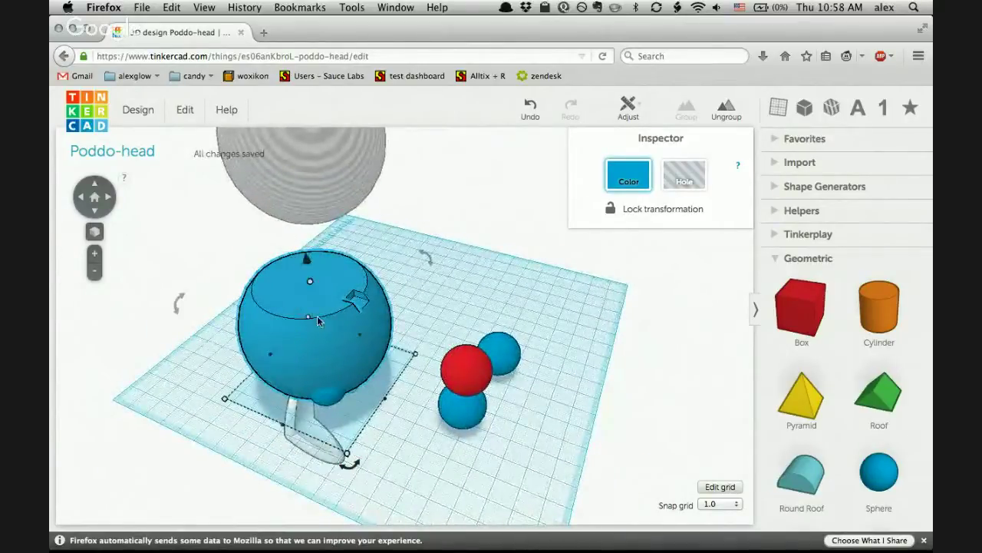
right_drag(455, 432, 265, 357)
click(265, 357)
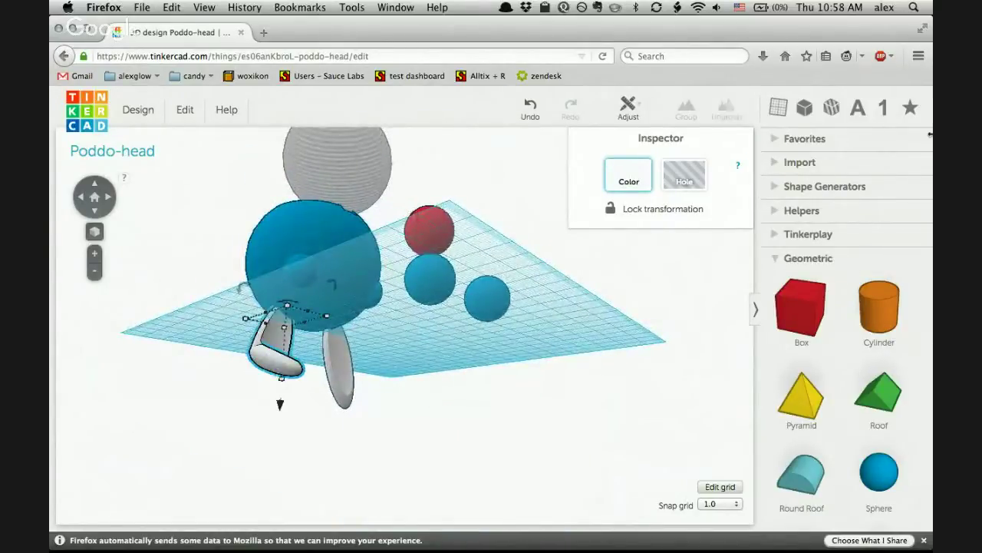
Browse the Extras, Symbols, Number and Letters categories of the shape library for ready-made shapes.
scroll(821, 278, down, 10)
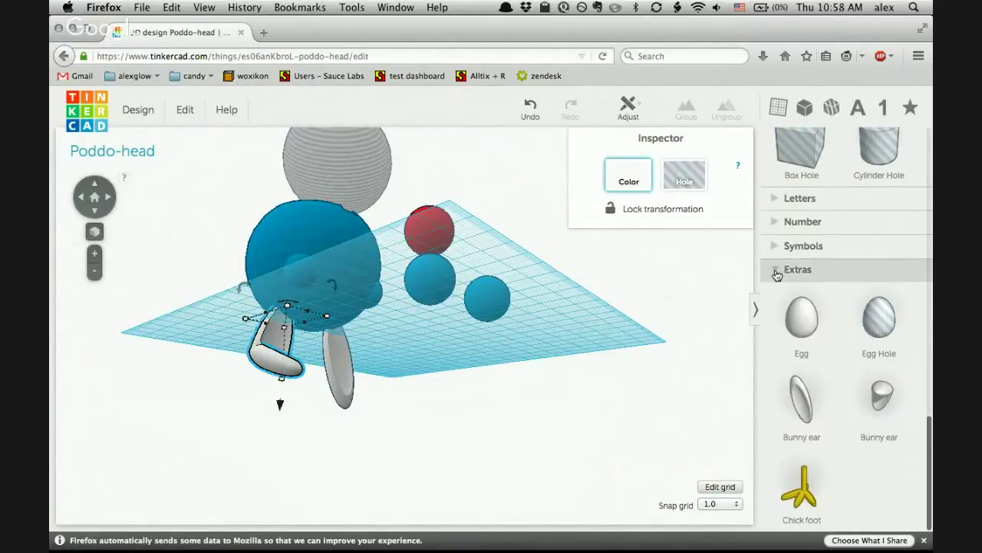
click(776, 247)
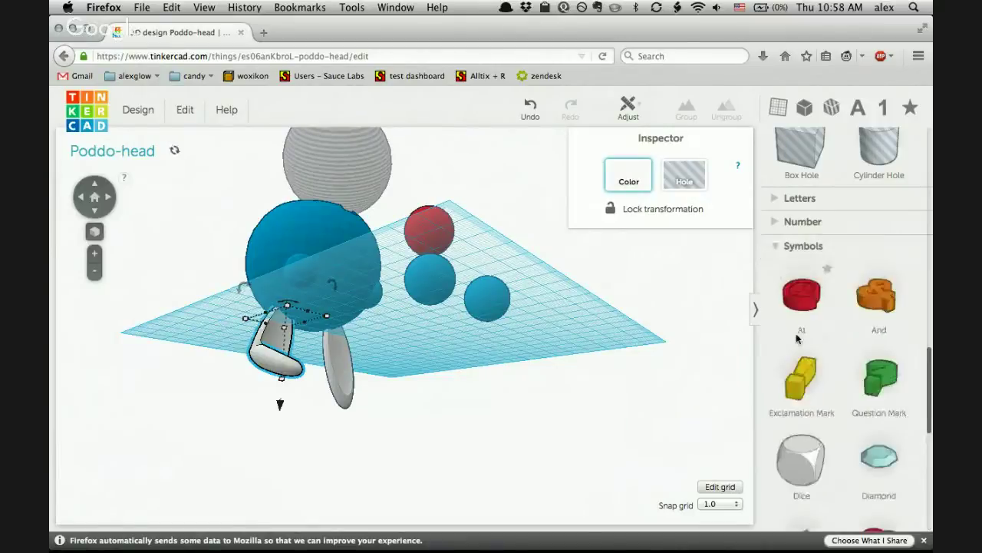
scroll(796, 333, down, 5)
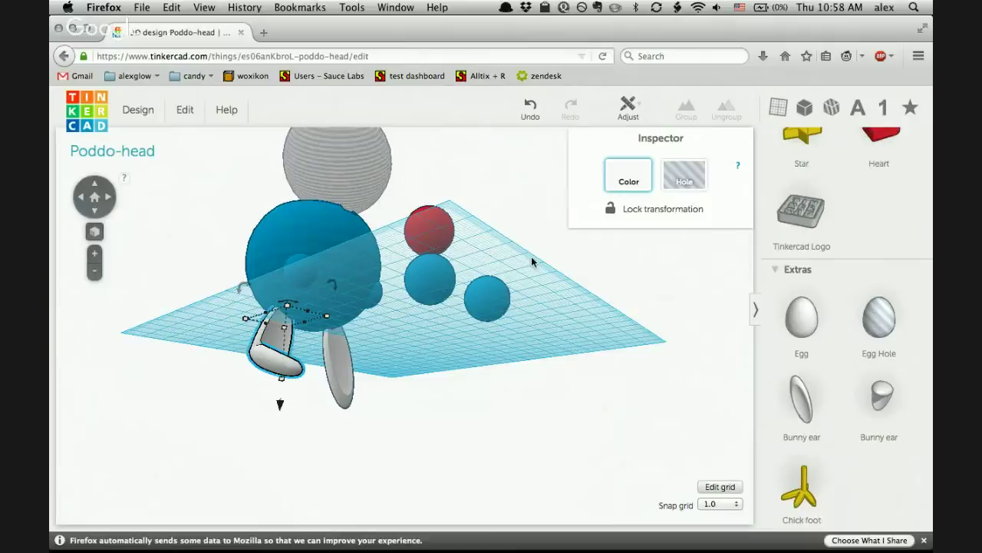
right_drag(555, 251, 365, 338)
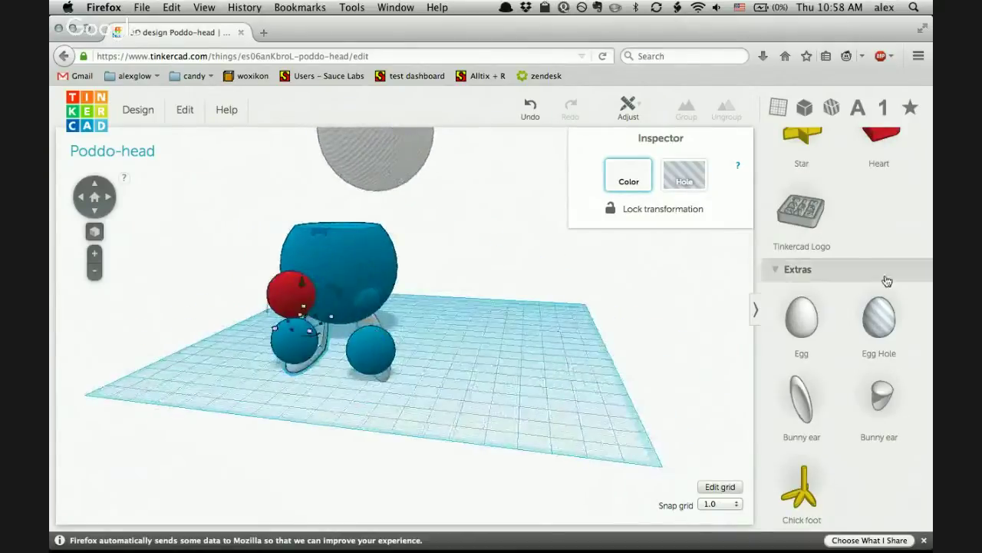
scroll(843, 215, up, 5)
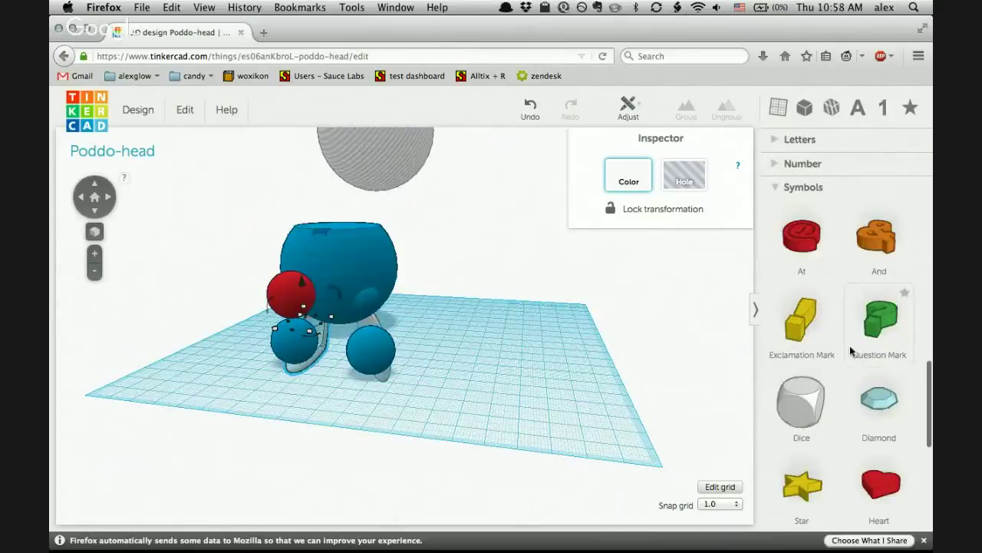
scroll(850, 351, up, 4)
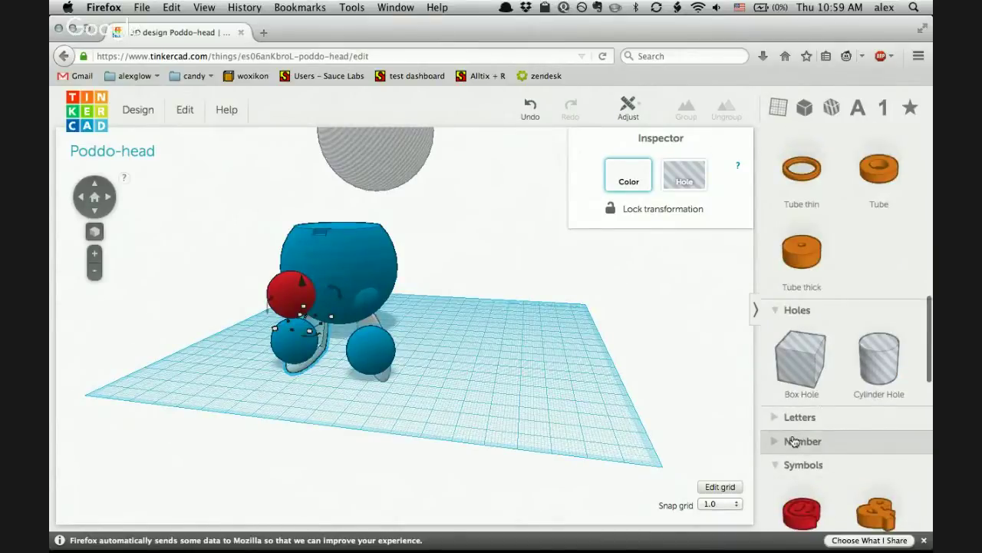
click(794, 441)
scroll(798, 460, down, 5)
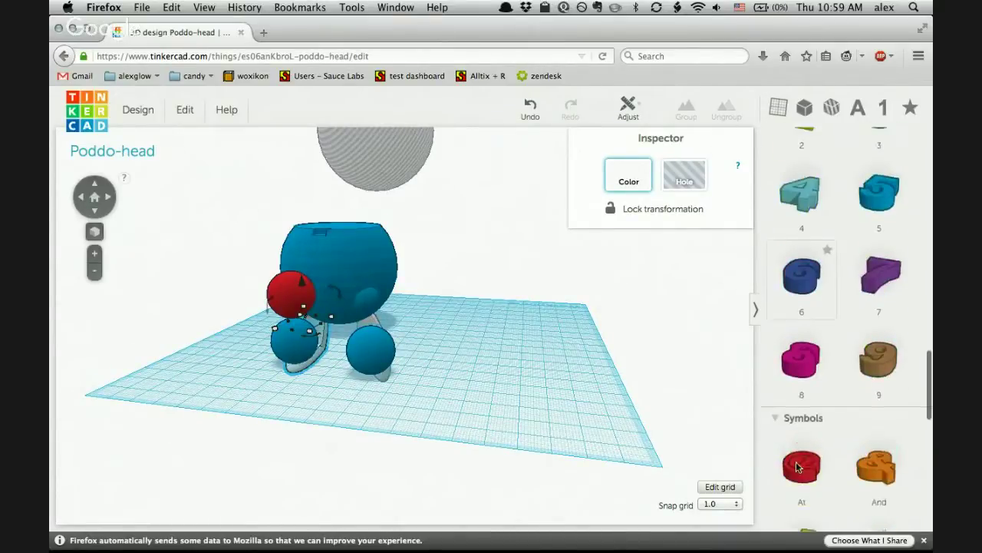
scroll(798, 467, up, 6)
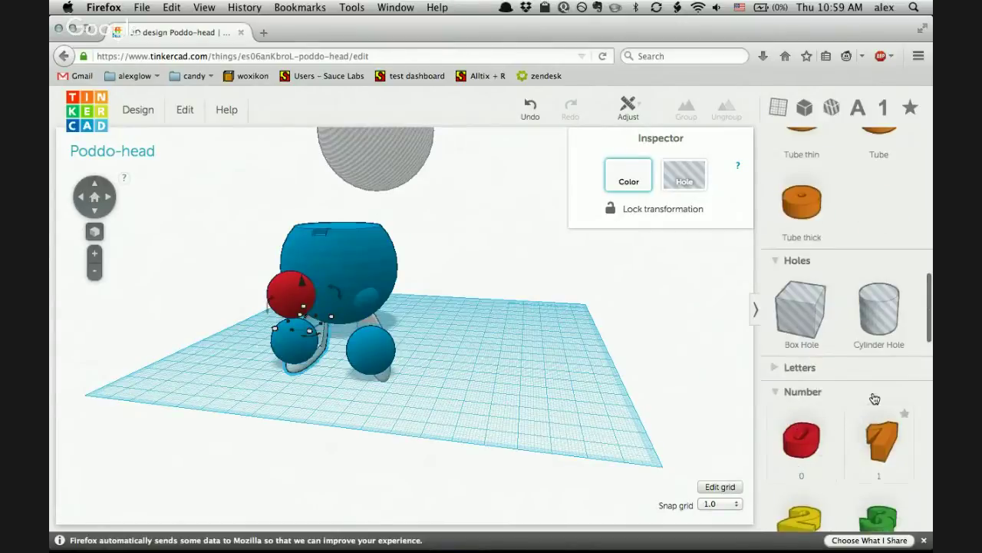
click(856, 367)
scroll(852, 435, down, 5)
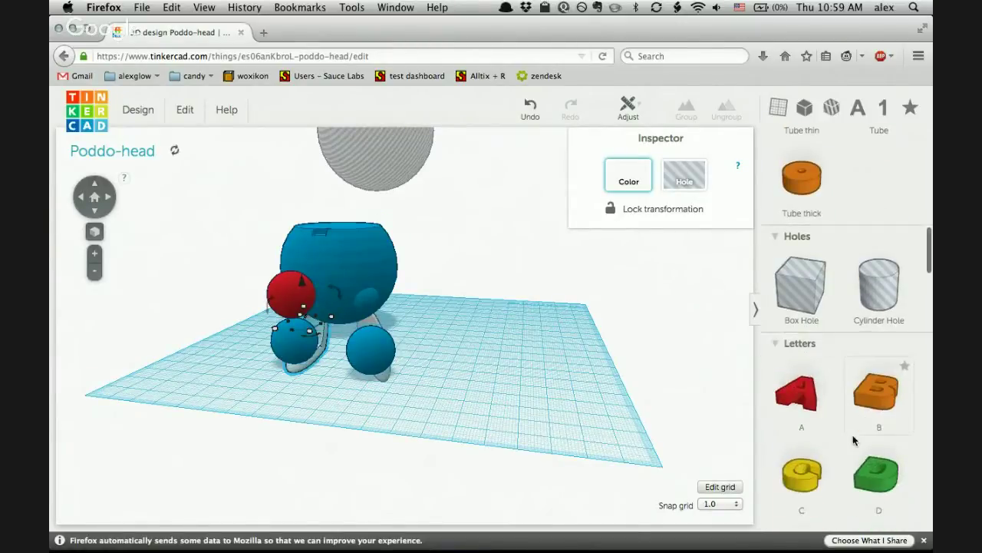
scroll(853, 514, up, 5)
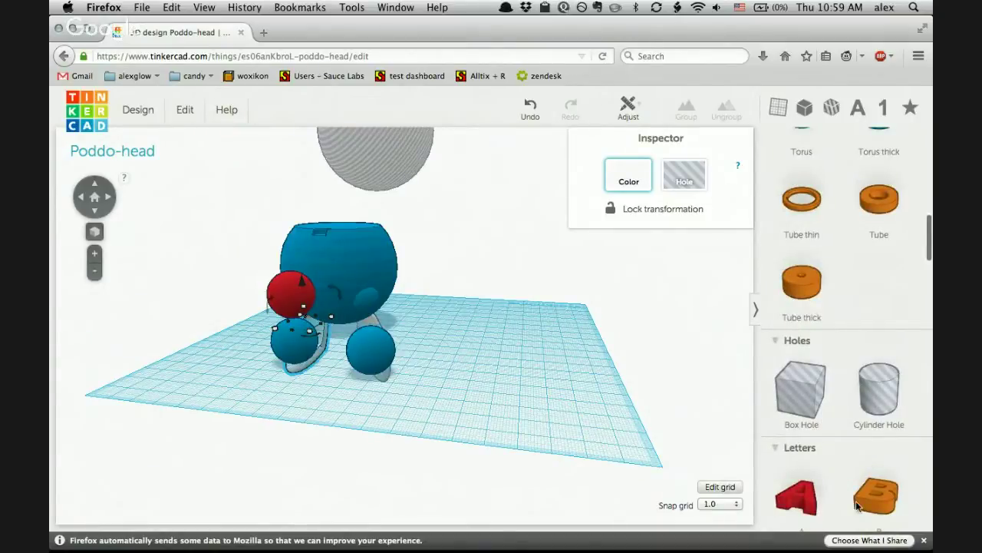
Return to the Geometric category of the shape library and look over its basic solids.
scroll(850, 460, up, 5)
scroll(848, 398, up, 5)
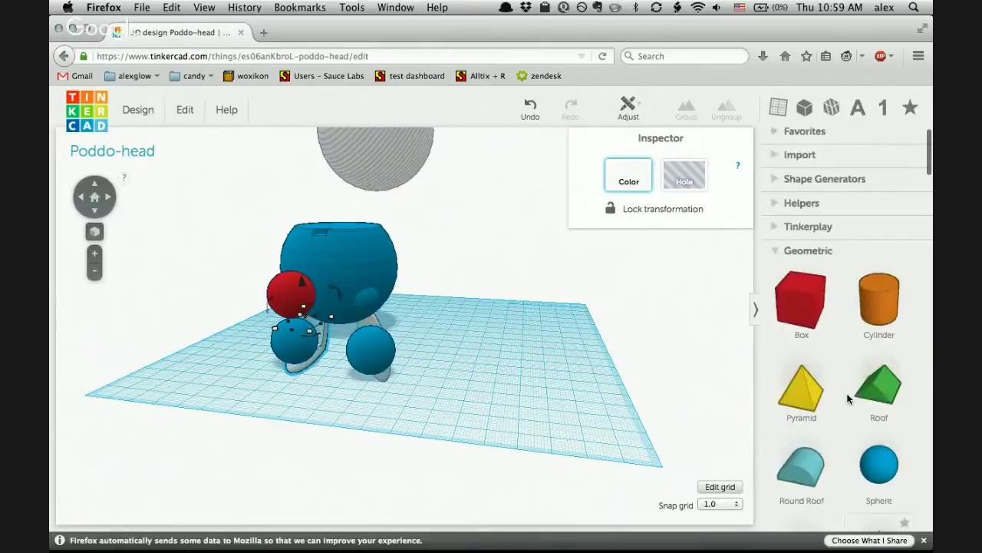
scroll(848, 398, down, 1)
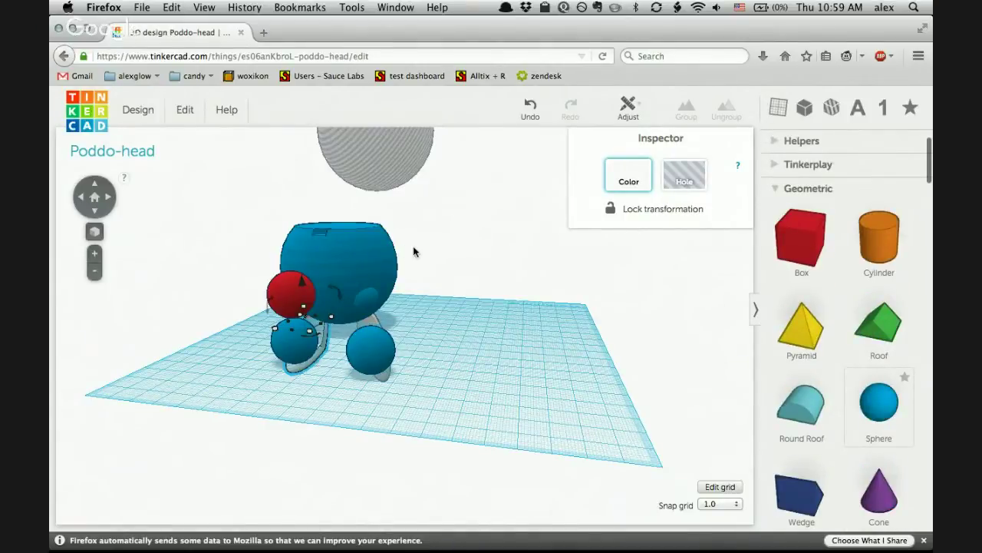
Move the head away from its legs across the workplane.
click(359, 270)
drag(344, 242, 533, 253)
right_drag(627, 316, 420, 313)
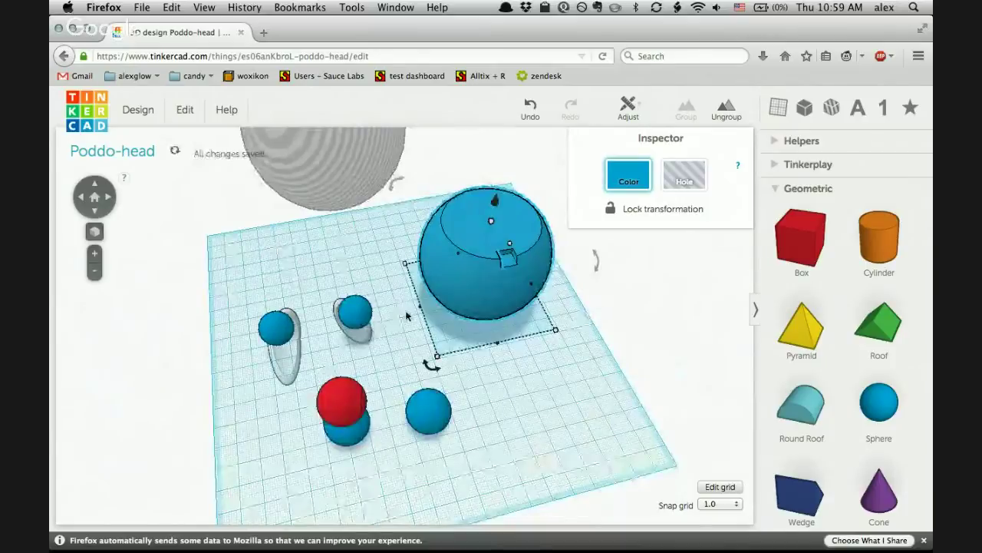
Undo the head's move, the body's ungrouping and the body's earlier move, and ungroup the body again.
key(ctrl+z)
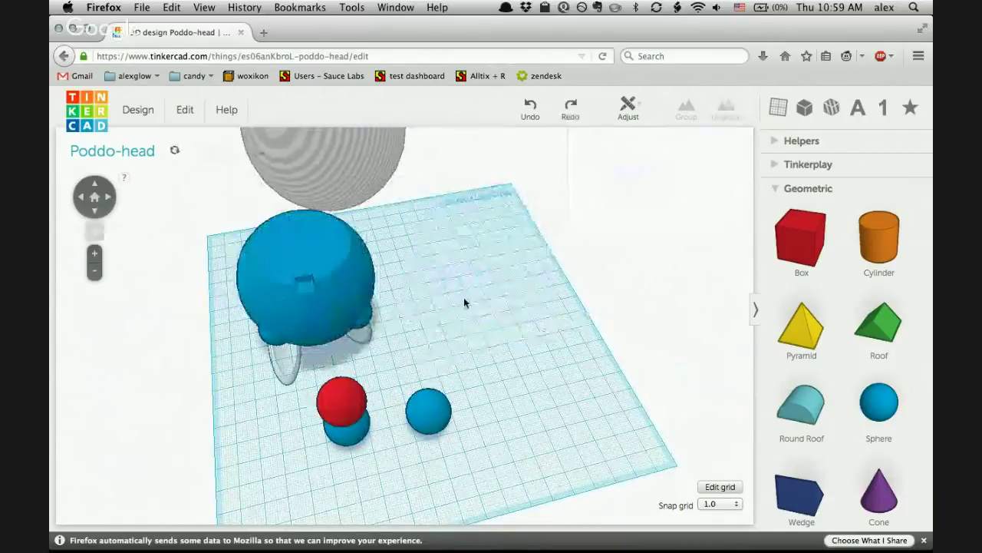
key(ctrl+z)
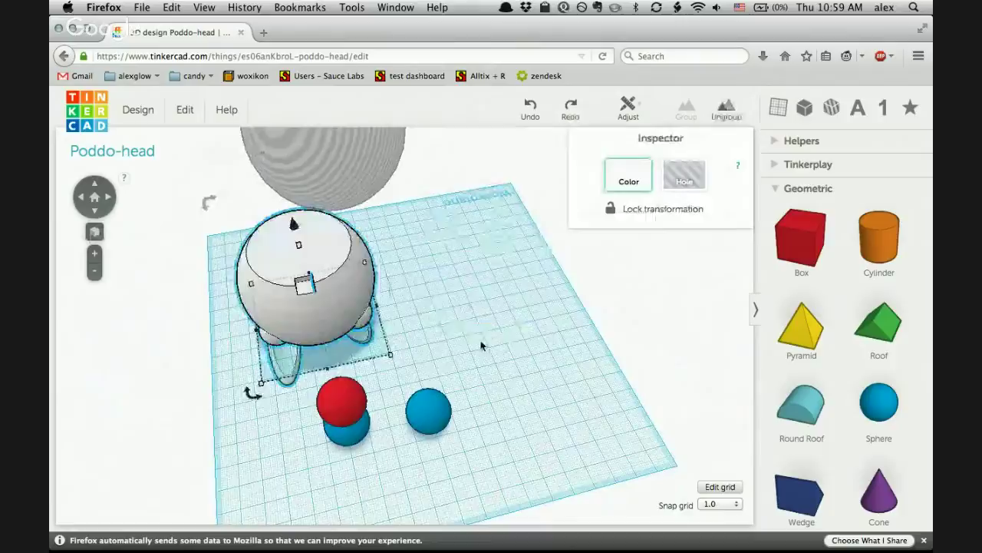
right_drag(463, 301, 358, 282)
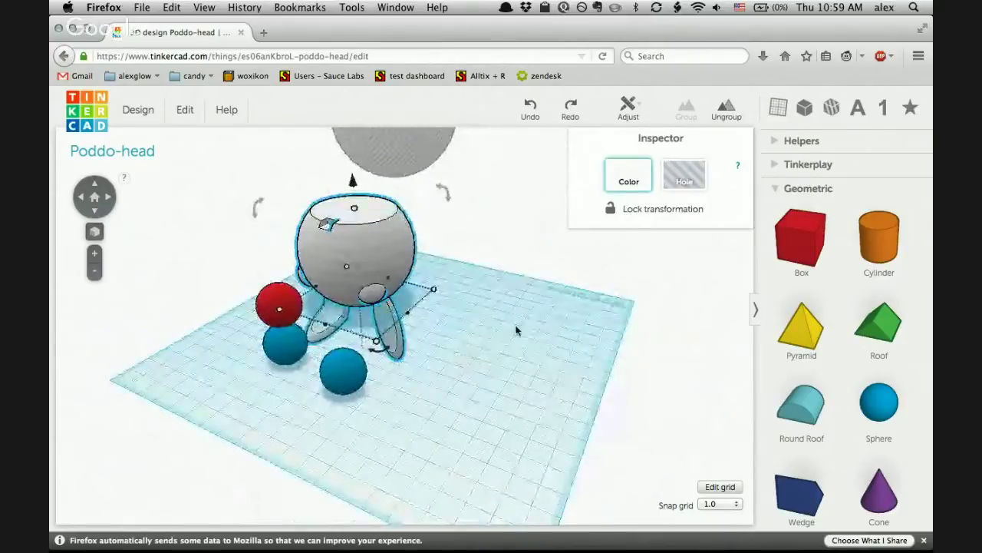
key(ctrl+z)
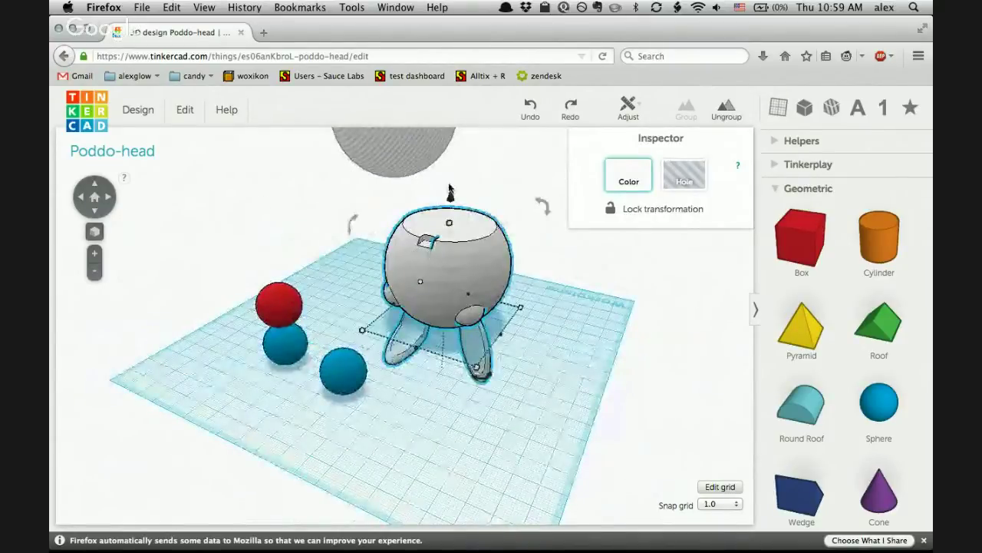
key(ctrl+shift+g)
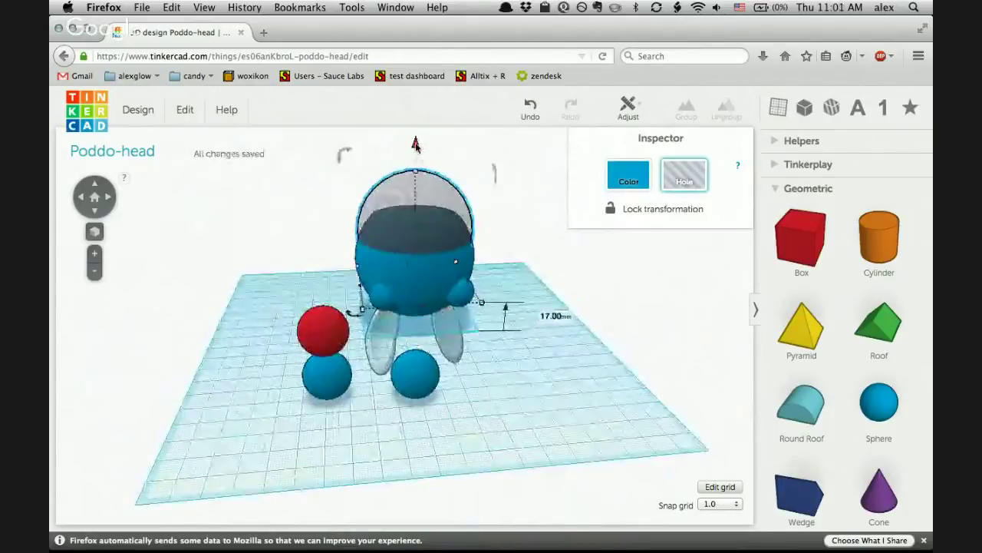
Lower the spherical hole into the head to 2 mm above the workplane and group the two to hollow the head.
drag(415, 149, 409, 178)
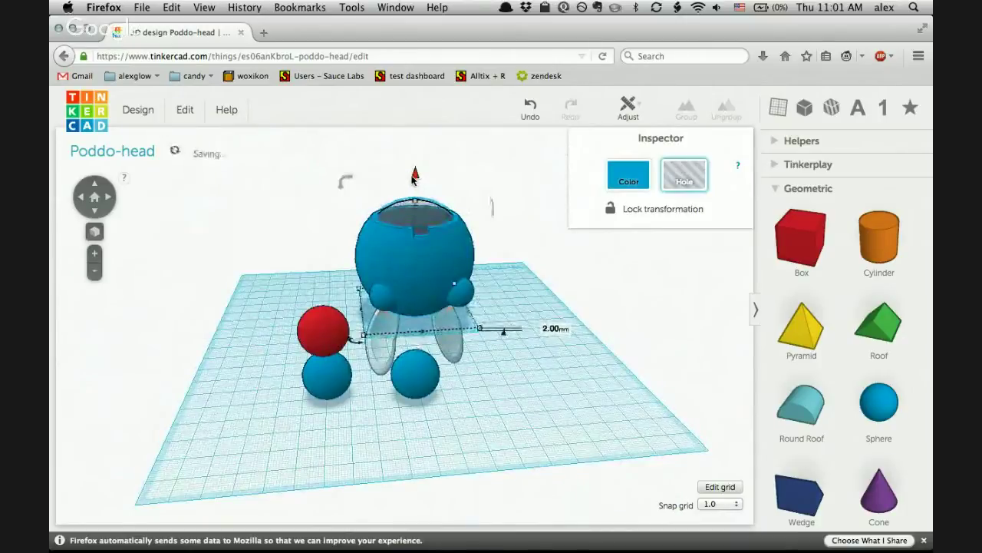
shift+click(439, 258)
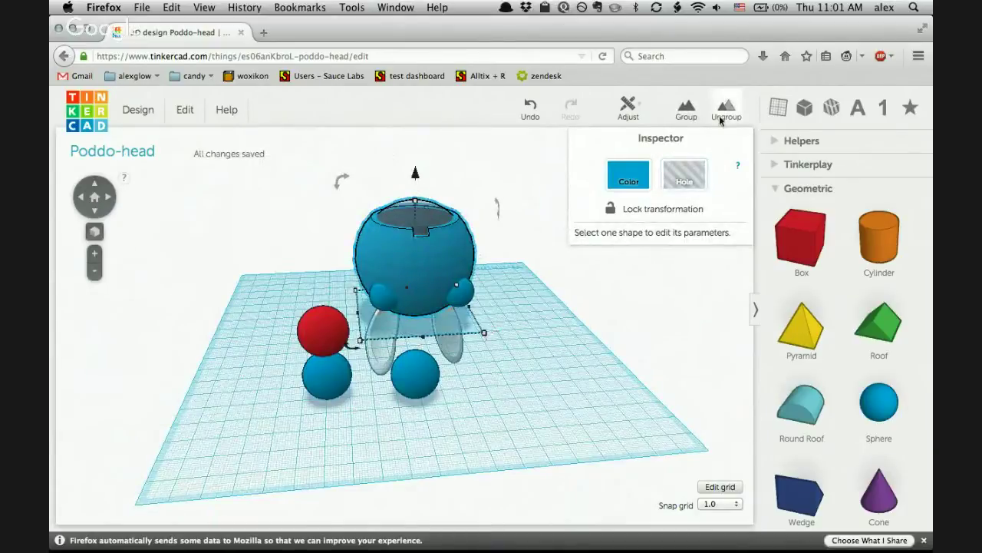
click(686, 115)
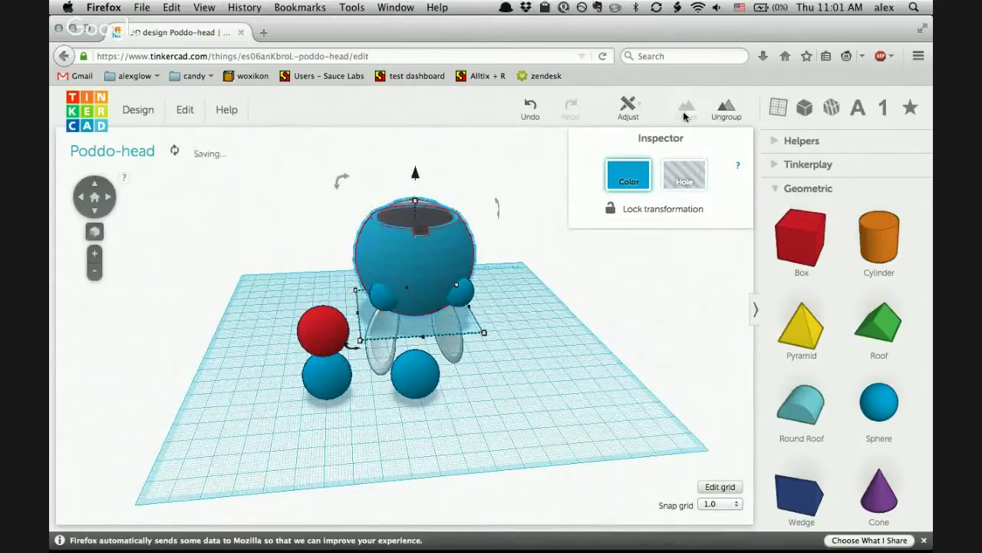
click(556, 299)
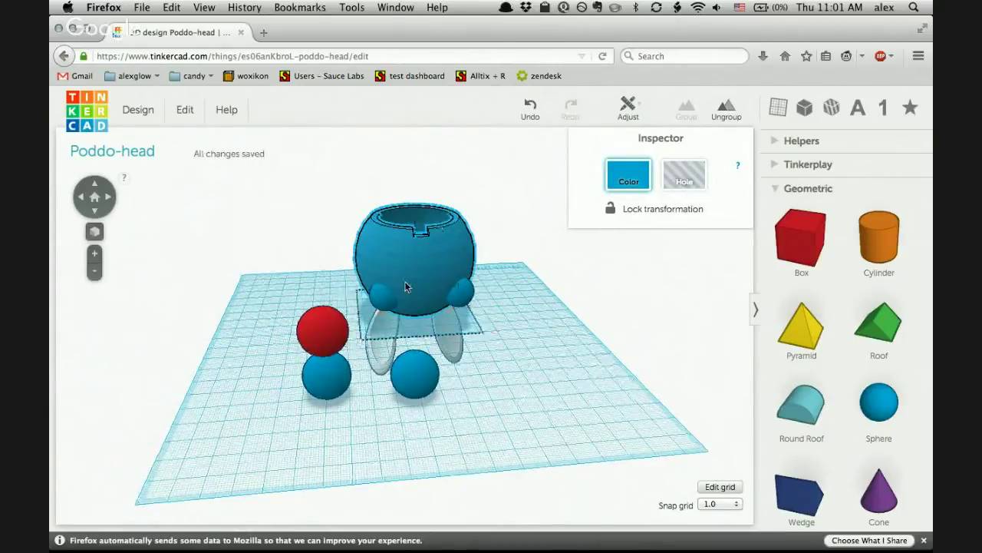
Inspect the hollowed head's cavity from above and its legs from the side.
right_drag(404, 281, 469, 388)
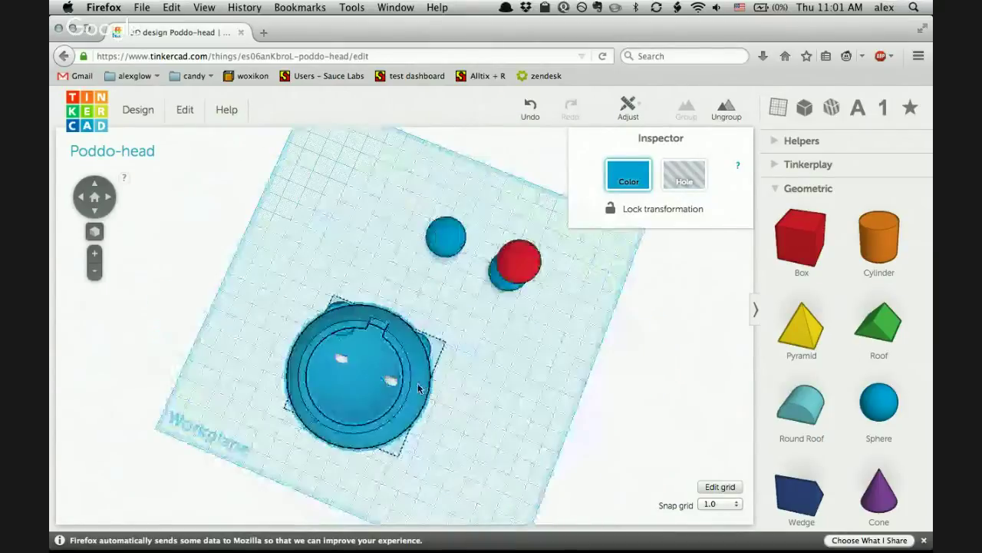
right_drag(418, 389, 743, 270)
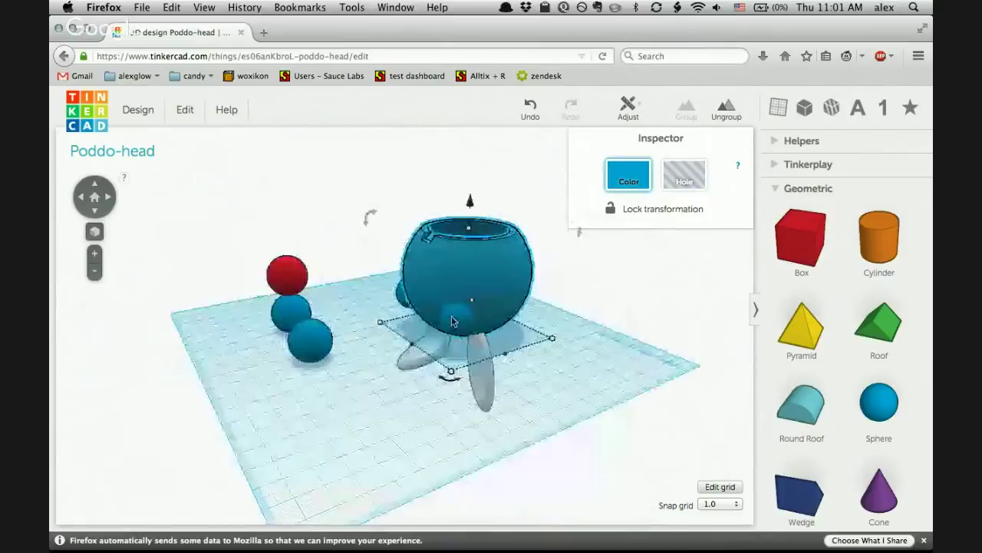
right_drag(519, 285, 604, 281)
drag(373, 182, 522, 328)
click(547, 330)
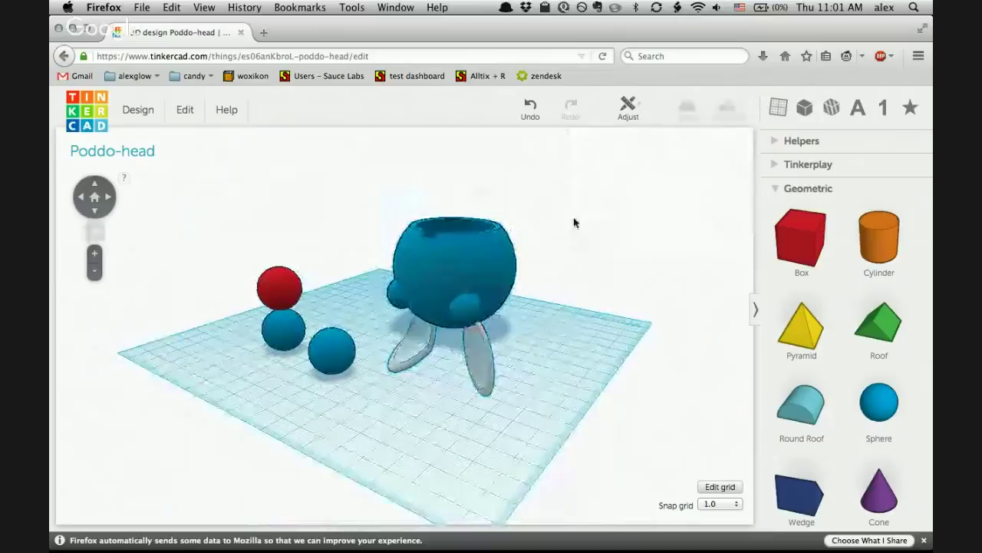
Examine the two small side spheres that reach into the head's cavity, selecting each in turn, and view the whole model.
right_drag(574, 223, 330, 353)
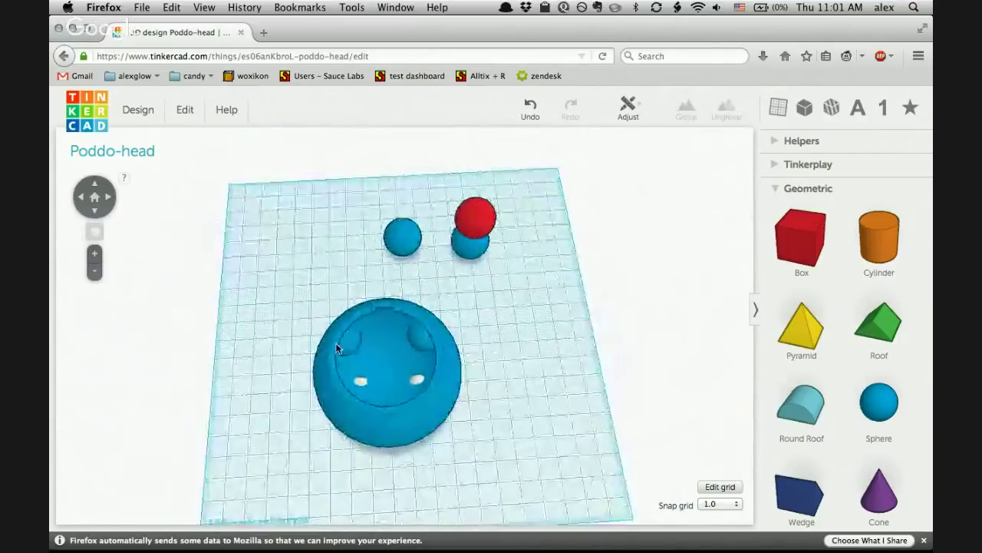
click(343, 340)
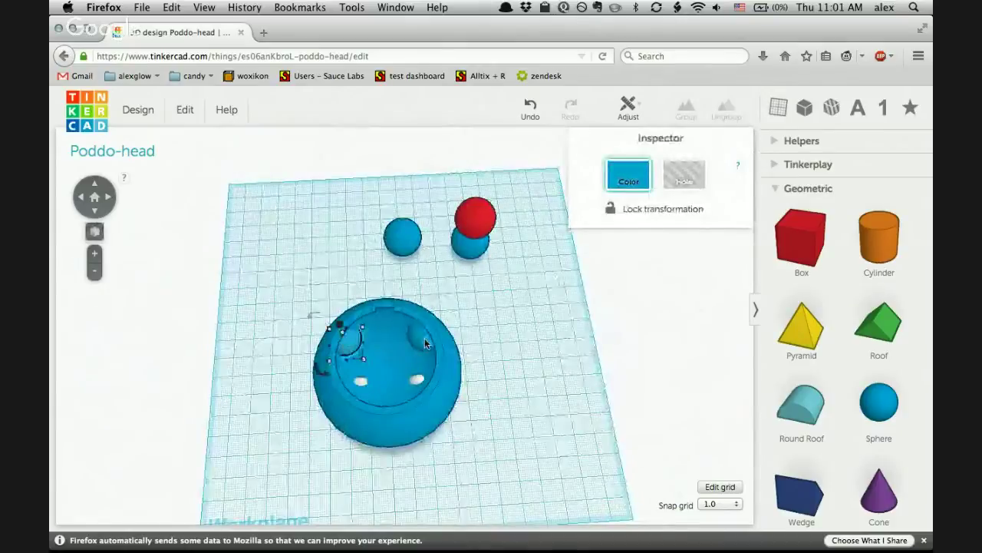
click(427, 343)
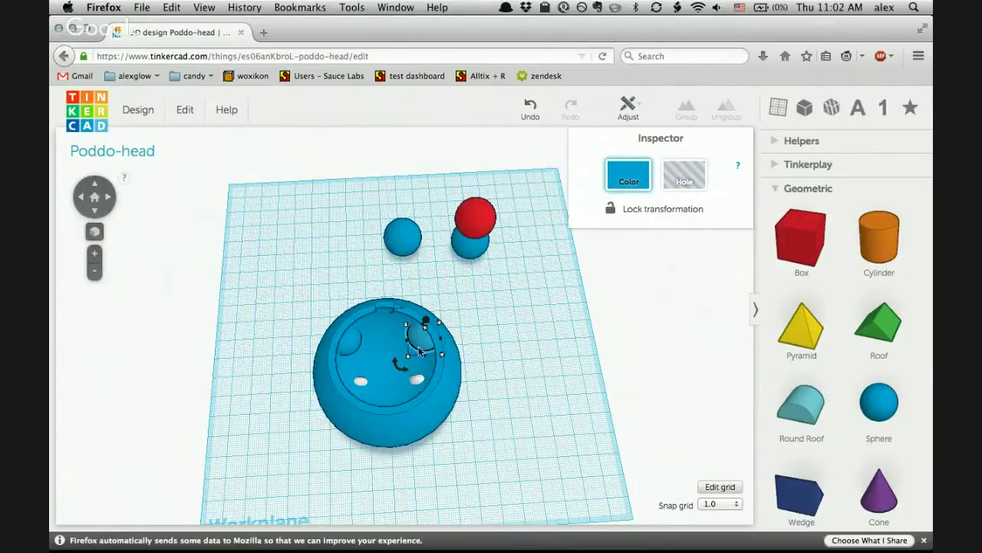
click(508, 357)
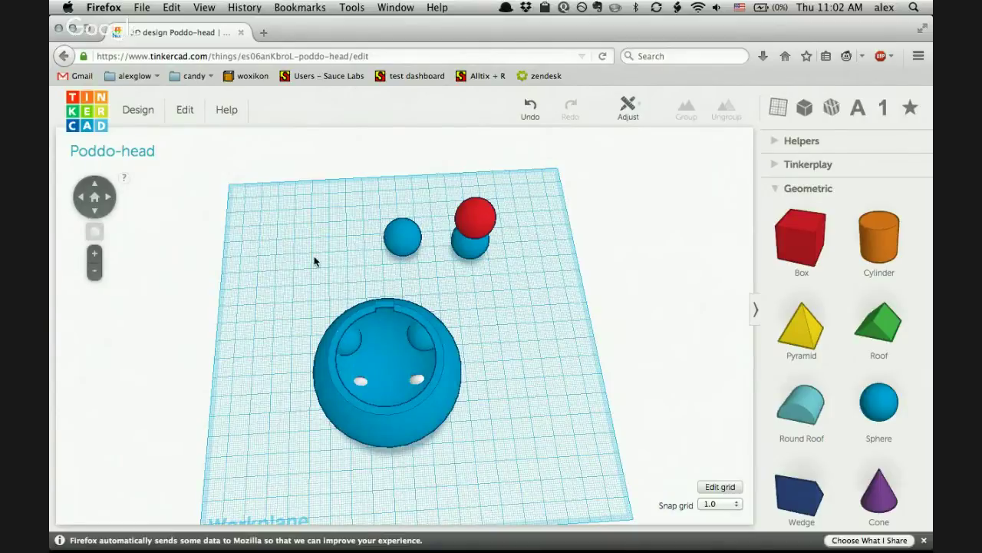
right_drag(314, 257, 543, 367)
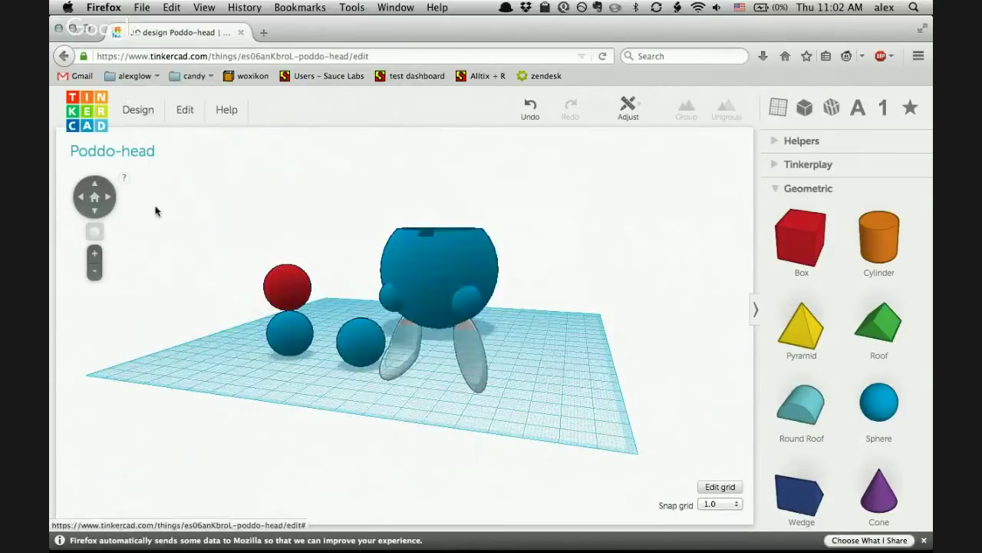
scroll(156, 212, up, 5)
scroll(155, 211, down, 10)
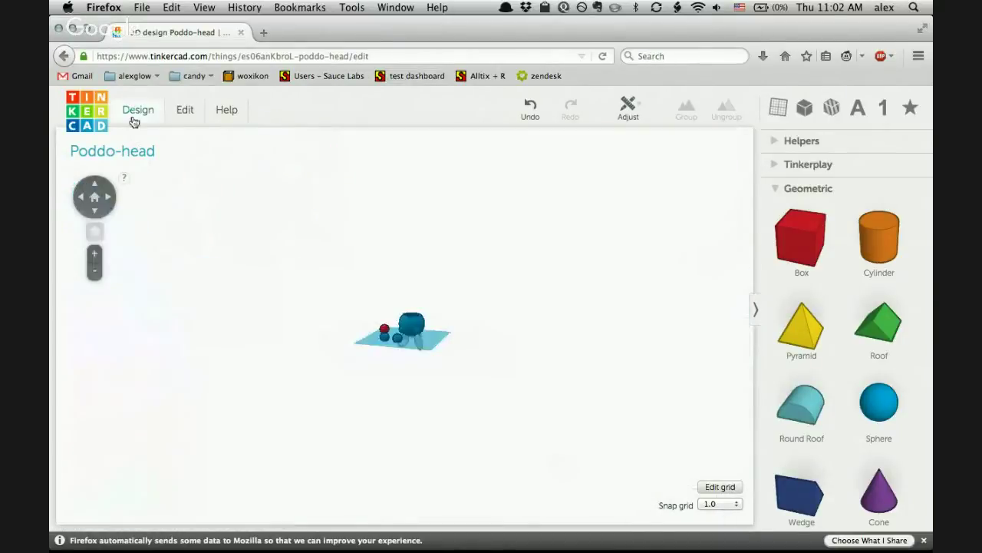
Create a new design and open its properties with the part of the name after "Shiny" ready for editing.
click(138, 110)
click(143, 135)
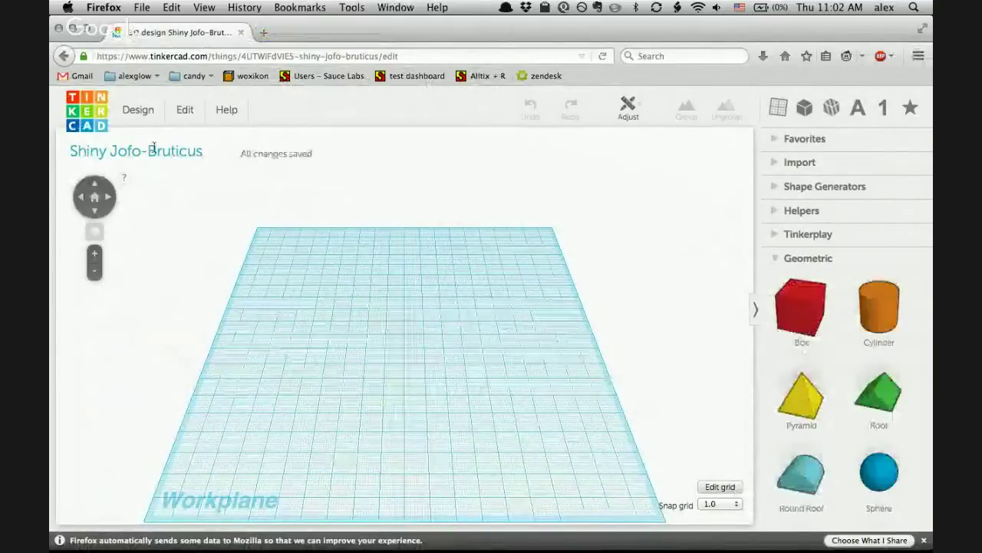
double_click(153, 150)
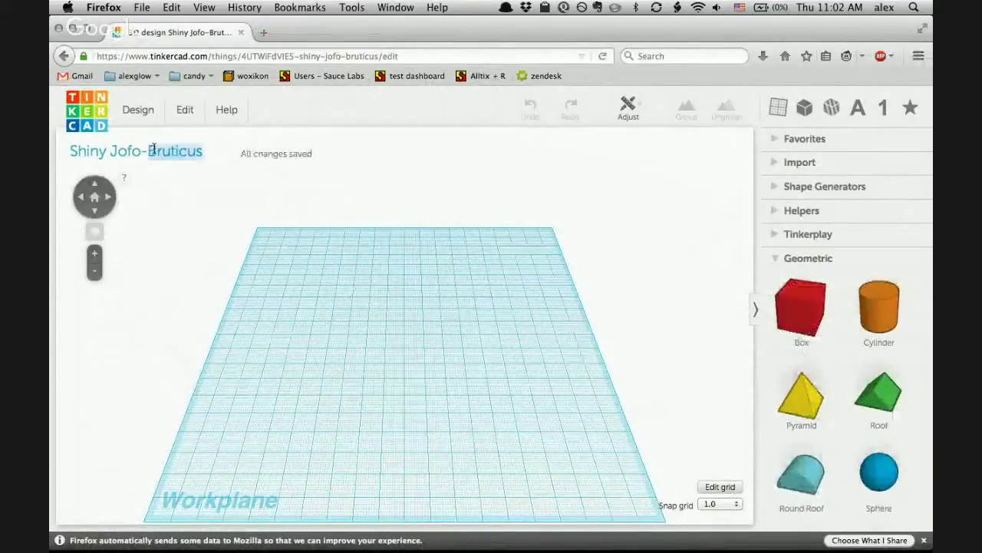
click(139, 112)
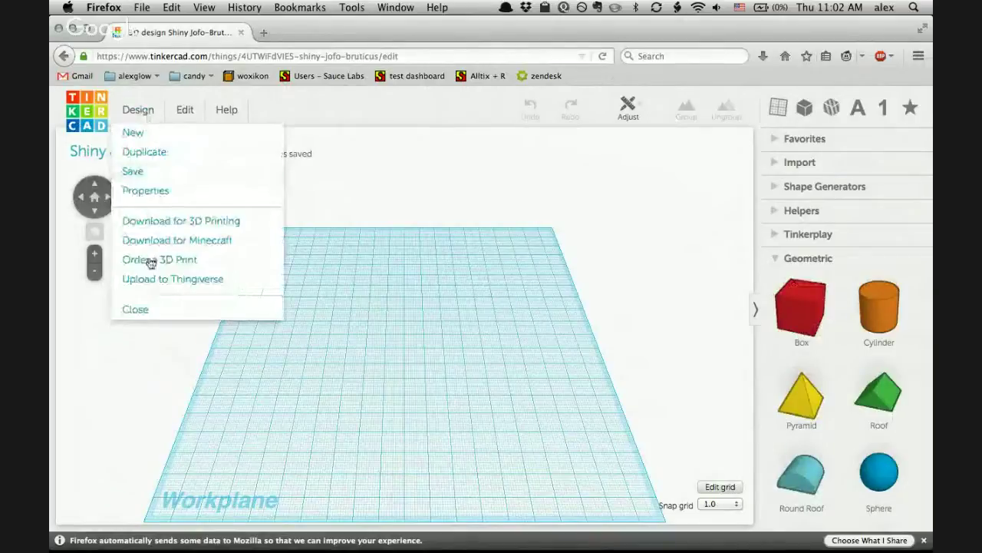
click(148, 194)
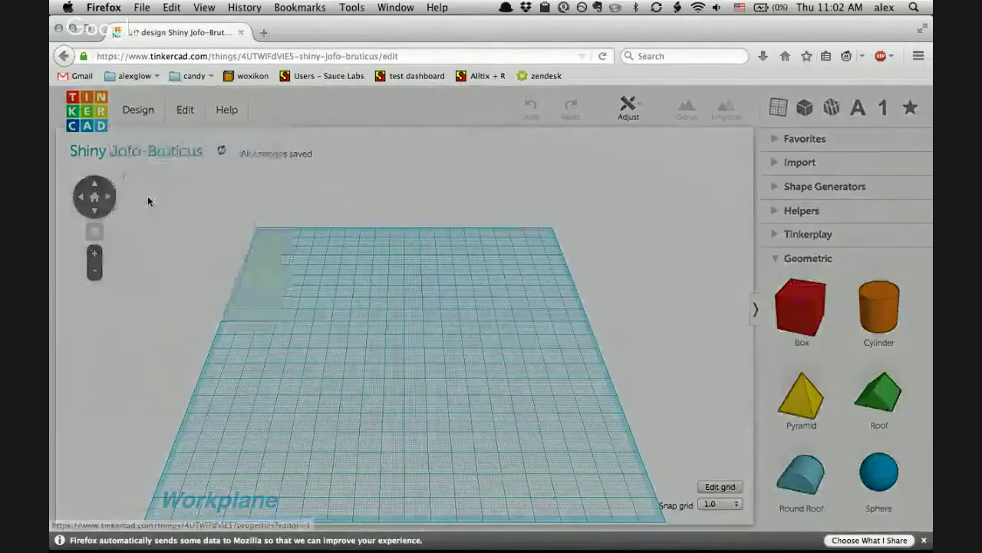
drag(488, 187, 537, 206)
click(402, 193)
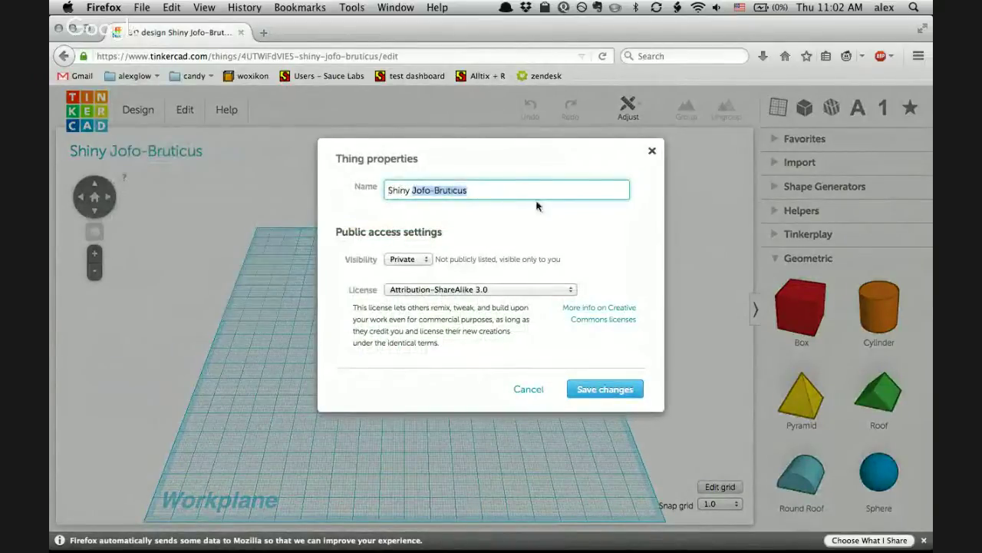
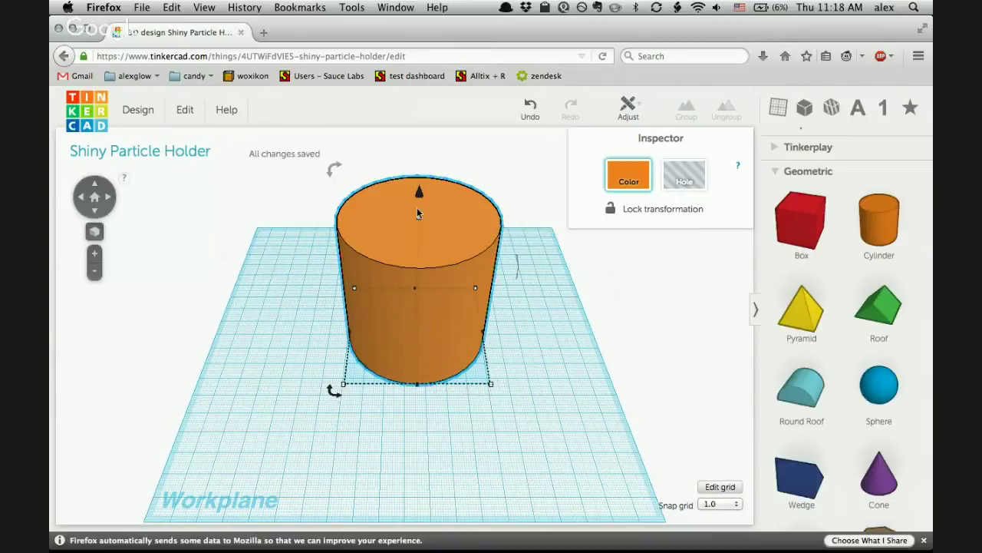
Shorten the orange cylinder to less than half its height and shift it slightly to the left on the workplane.
mouse_move(419, 219)
drag(419, 220, 420, 297)
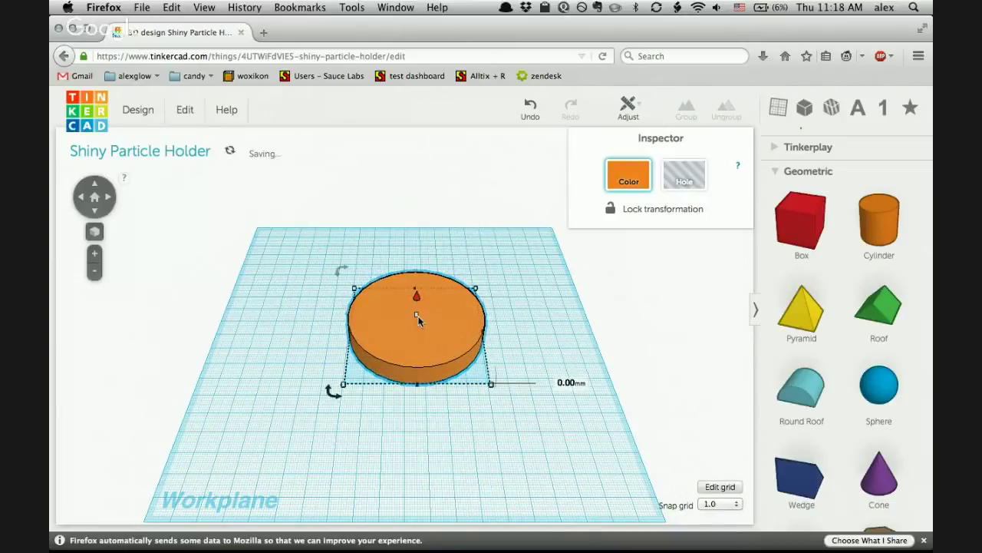
mouse_move(415, 312)
drag(416, 311, 416, 307)
drag(399, 353, 376, 350)
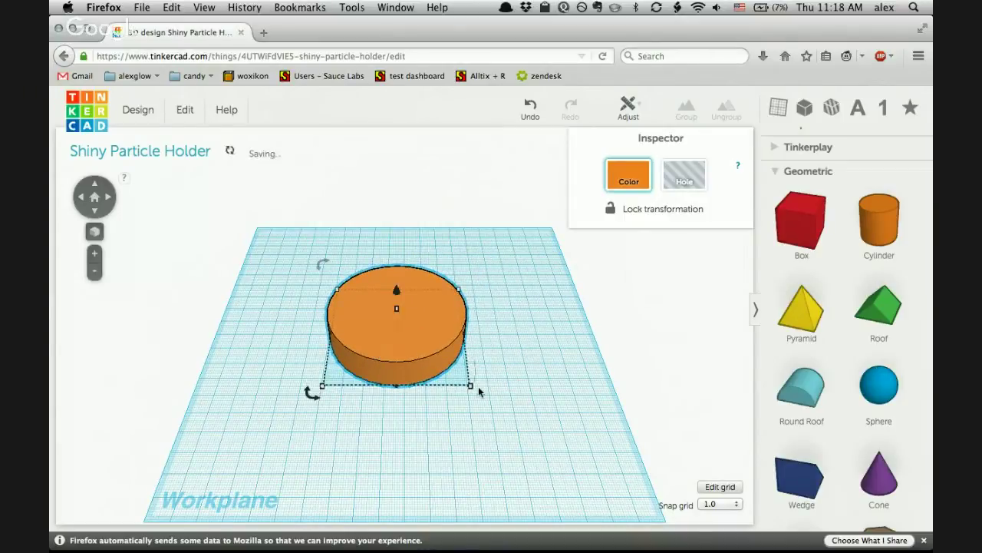
mouse_move(470, 386)
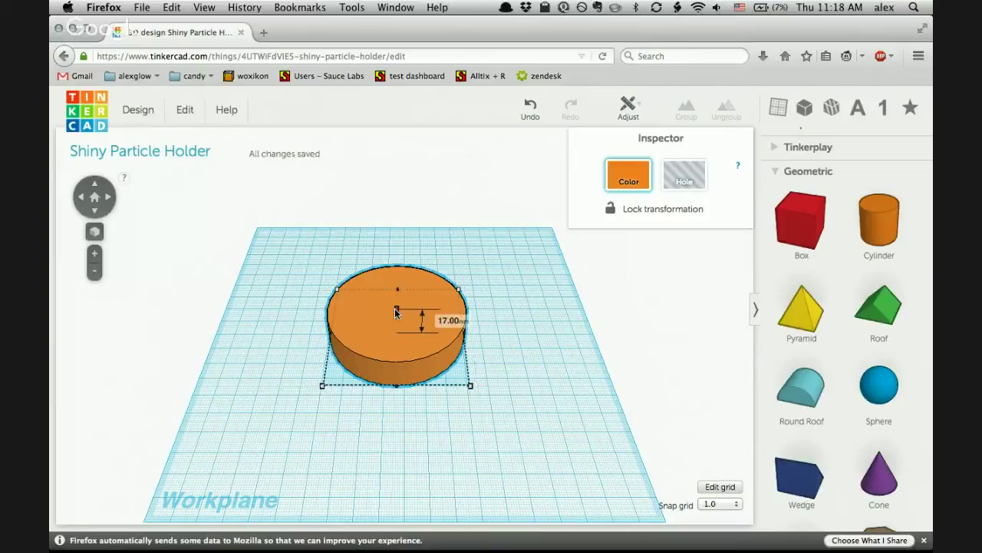
drag(396, 311, 397, 291)
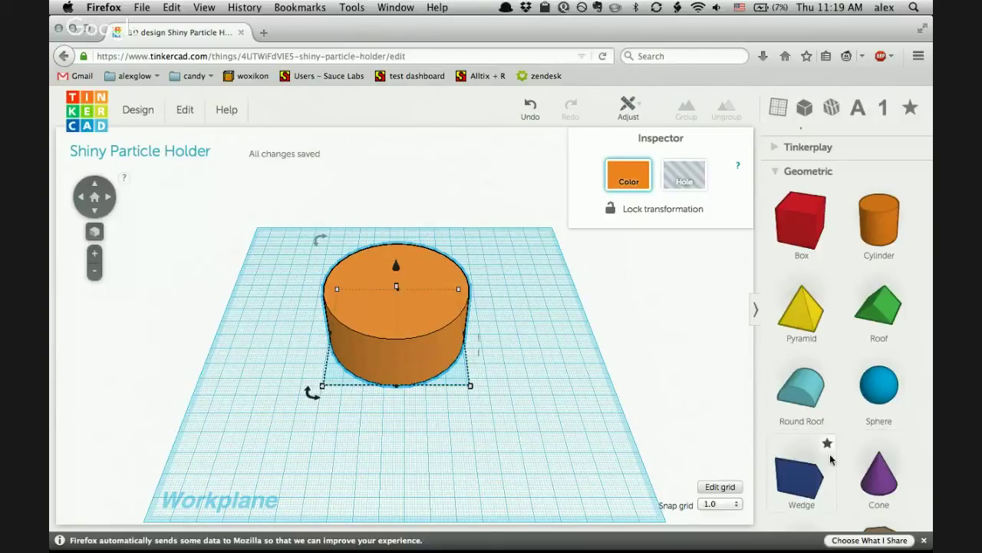
Add a hexagonal prism taller than the cylinder, centred over it, and check the overlap from above.
scroll(890, 353, down, 5)
drag(889, 298, 395, 417)
drag(523, 328, 416, 241)
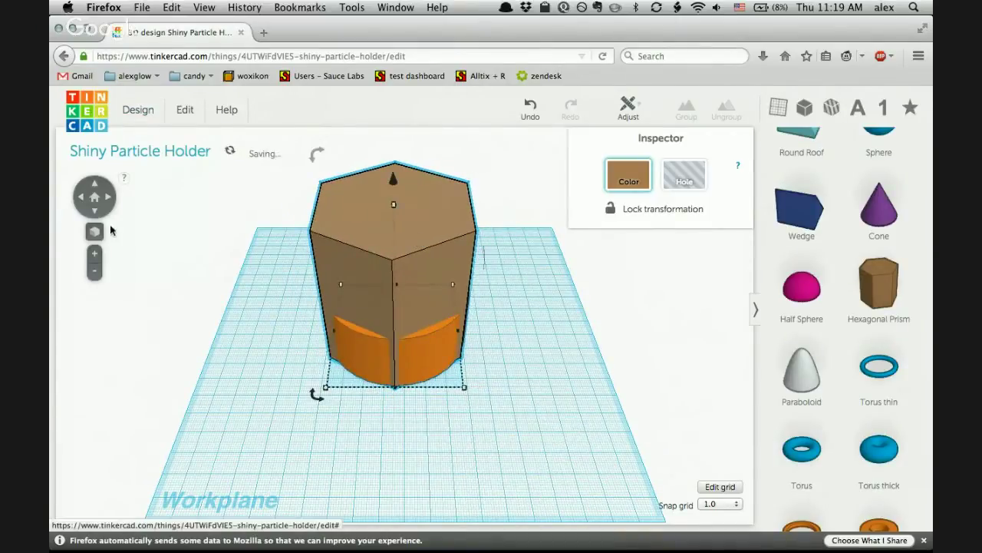
right_drag(560, 323, 540, 450)
mouse_move(434, 275)
mouse_down()
mouse_move(430, 267)
mouse_move(425, 294)
mouse_move(434, 276)
mouse_up()
drag(555, 298, 564, 329)
right_drag(525, 305, 519, 397)
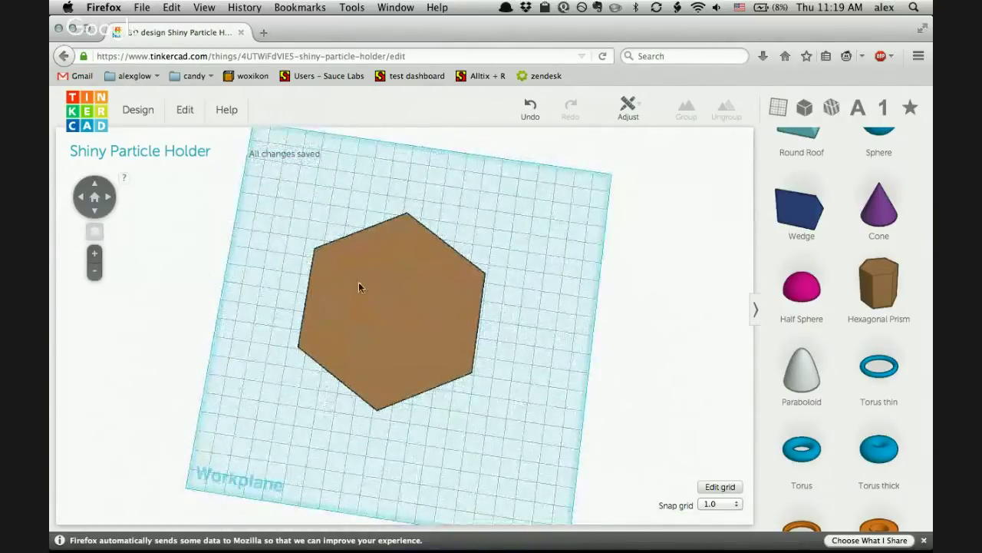
Turn the hexagonal prism into a hole and view its overlap with the cylinder from above.
right_drag(550, 423, 530, 366)
click(379, 257)
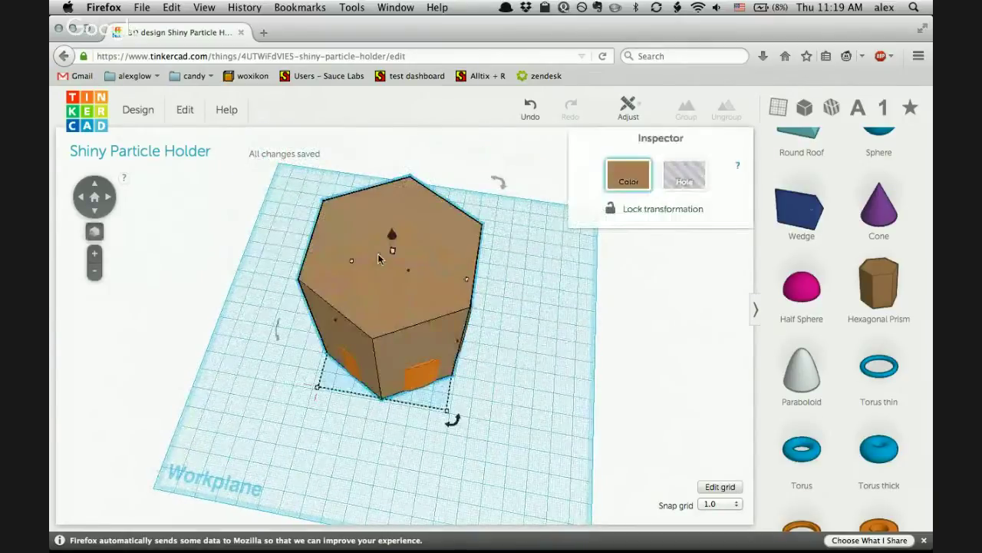
click(680, 184)
drag(517, 350, 537, 393)
right_drag(503, 299, 506, 363)
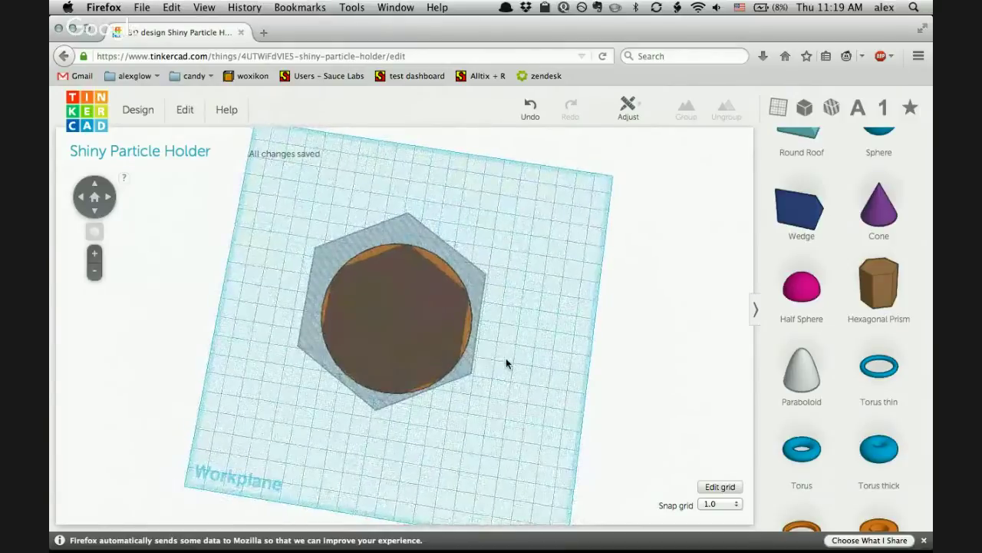
Enlarge the hexagonal prism hole to about 69 by 80 mm and reposition it over the cylinder.
click(421, 344)
drag(467, 332, 467, 324)
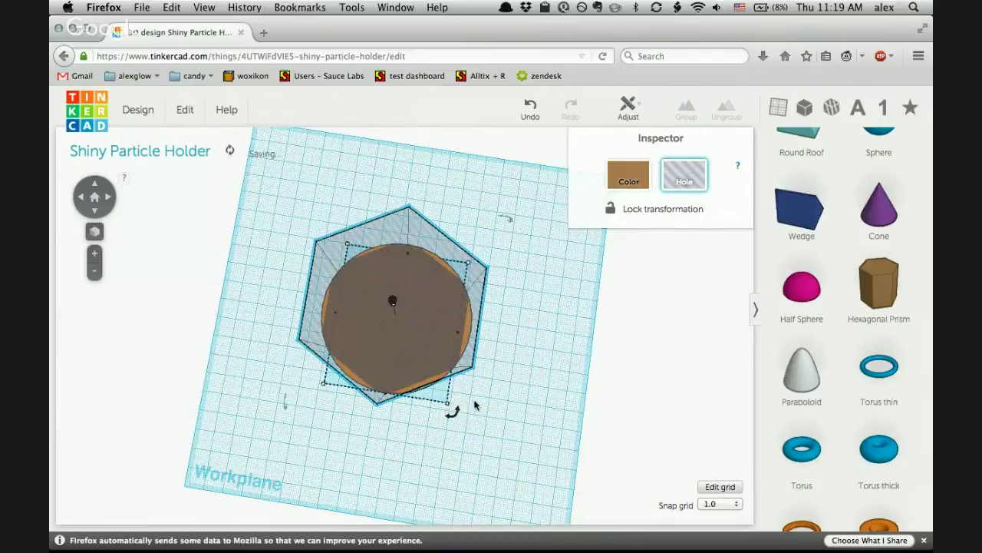
mouse_move(448, 404)
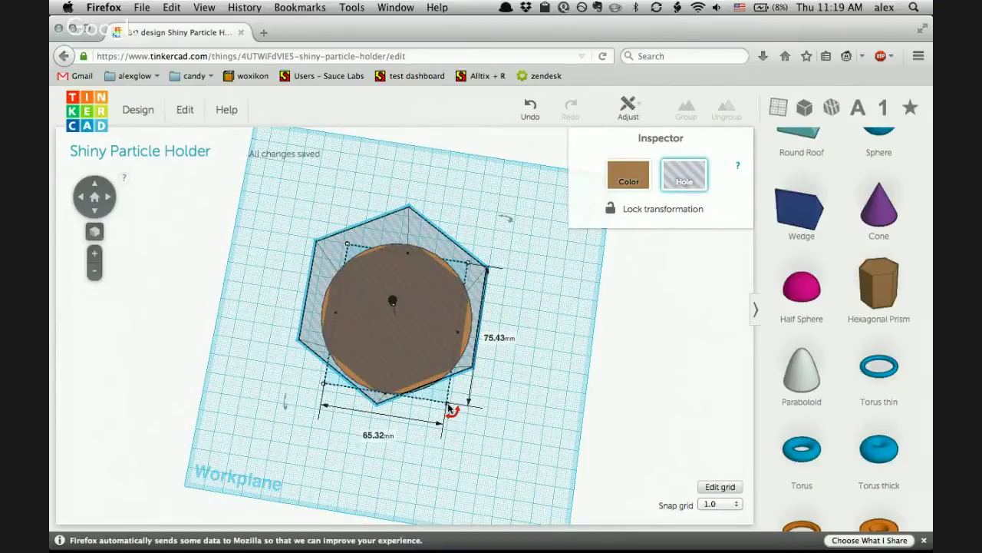
drag(447, 404, 452, 409)
drag(451, 314, 444, 310)
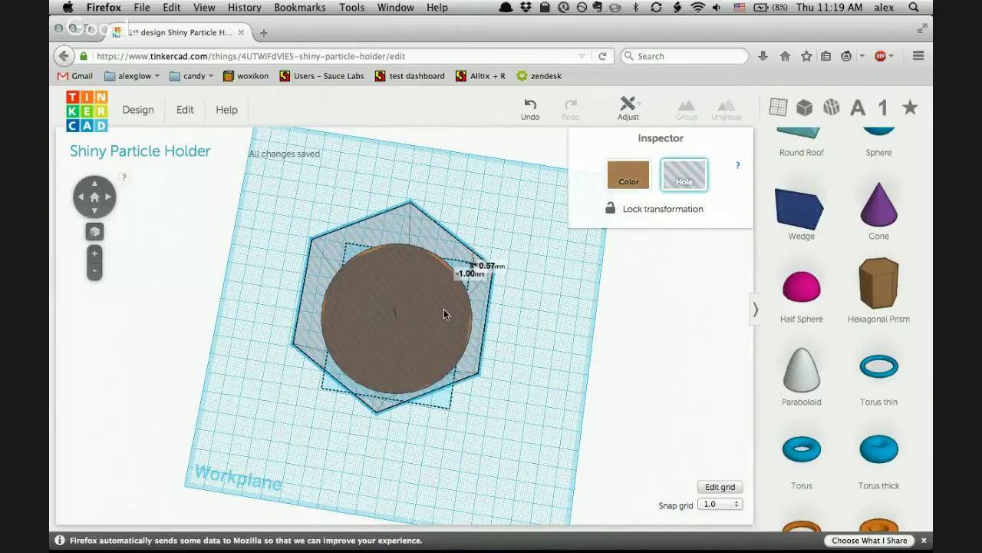
key(Up)
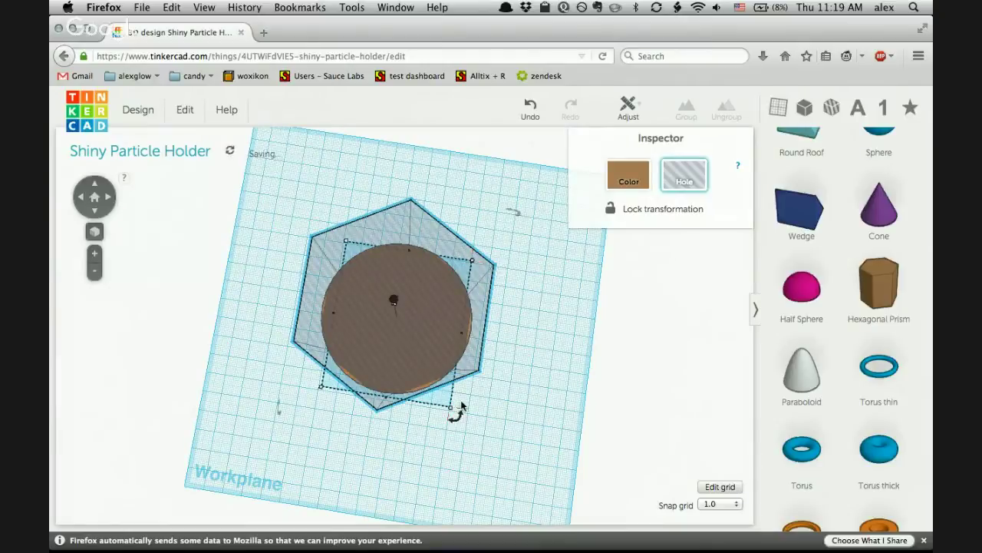
drag(450, 411, 453, 414)
drag(444, 324, 442, 326)
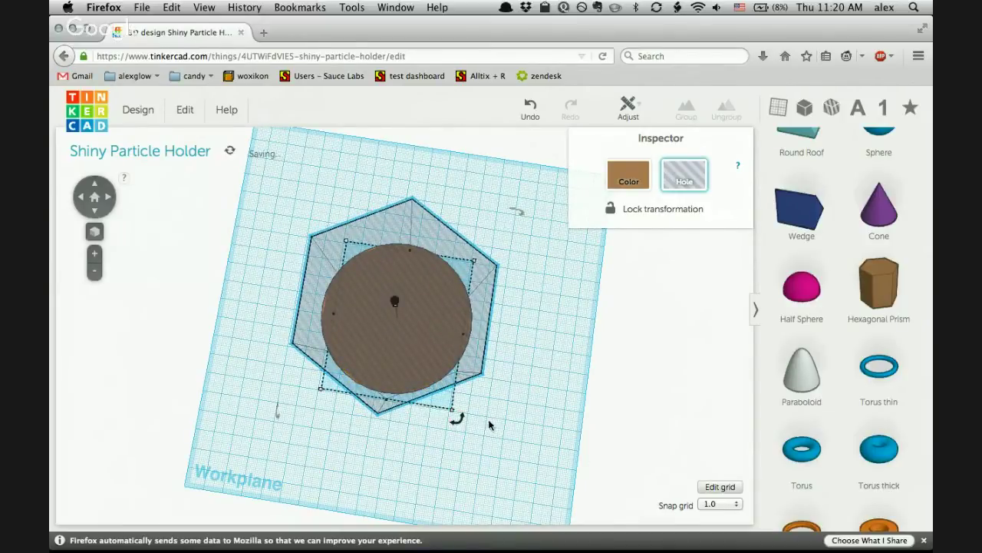
Enlarge the hexagonal prism hole to about 72 by 84 mm and shift it to cover the cylinder evenly.
mouse_move(455, 415)
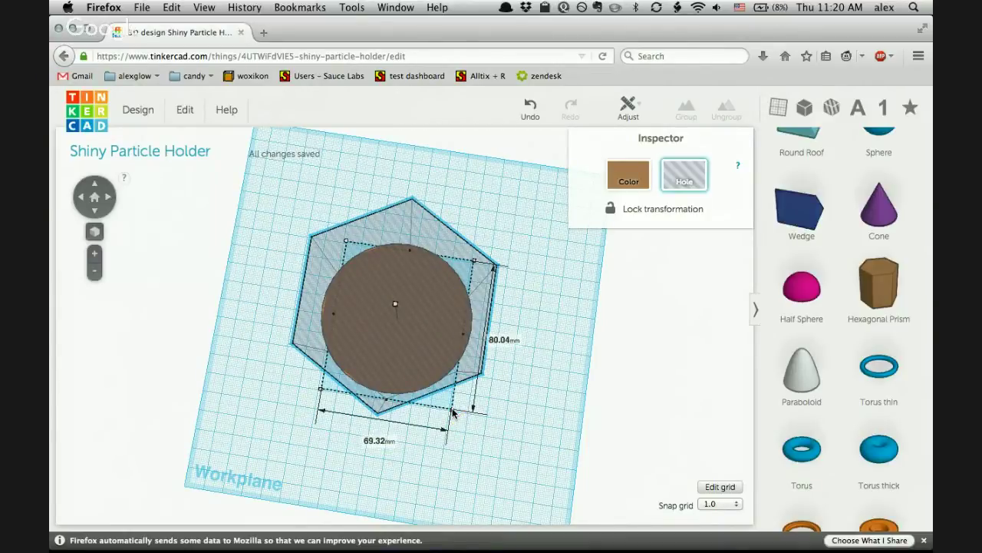
mouse_move(452, 414)
mouse_down()
mouse_move(476, 431)
mouse_move(458, 417)
mouse_up()
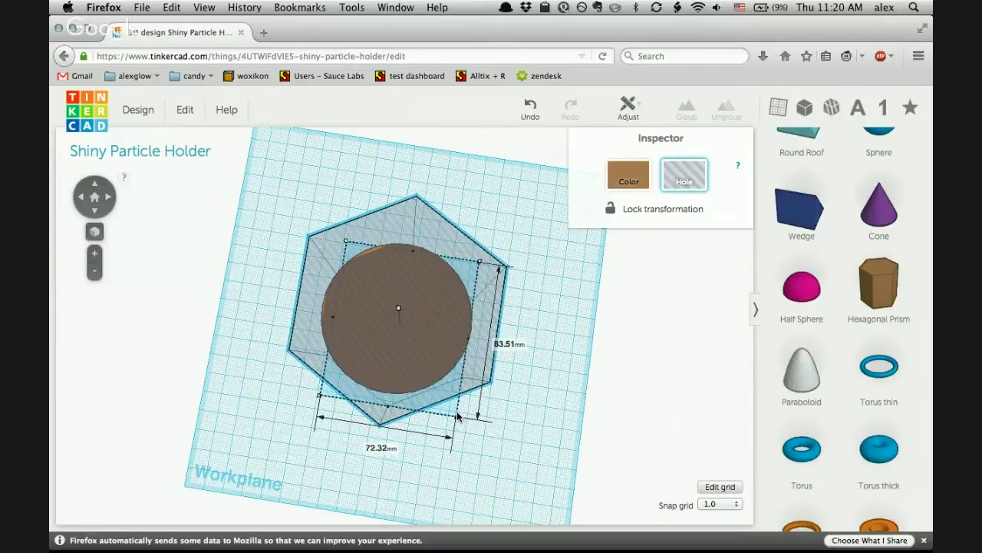
drag(442, 370, 442, 361)
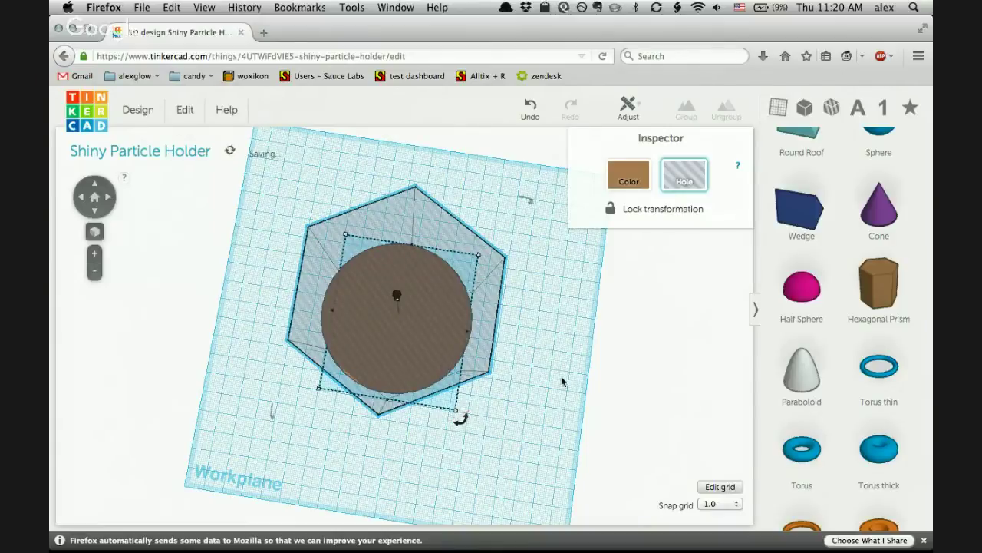
click(456, 413)
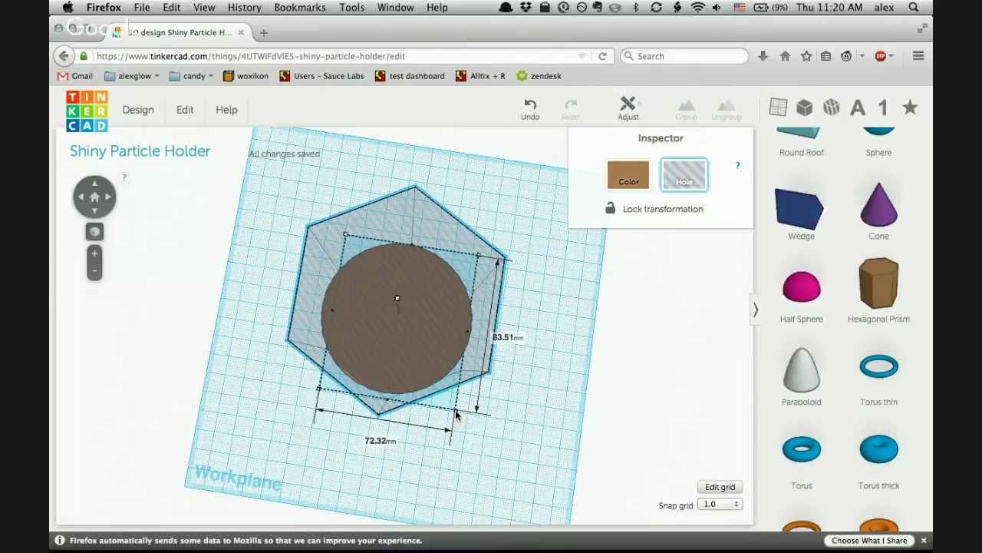
right_drag(547, 392, 238, 408)
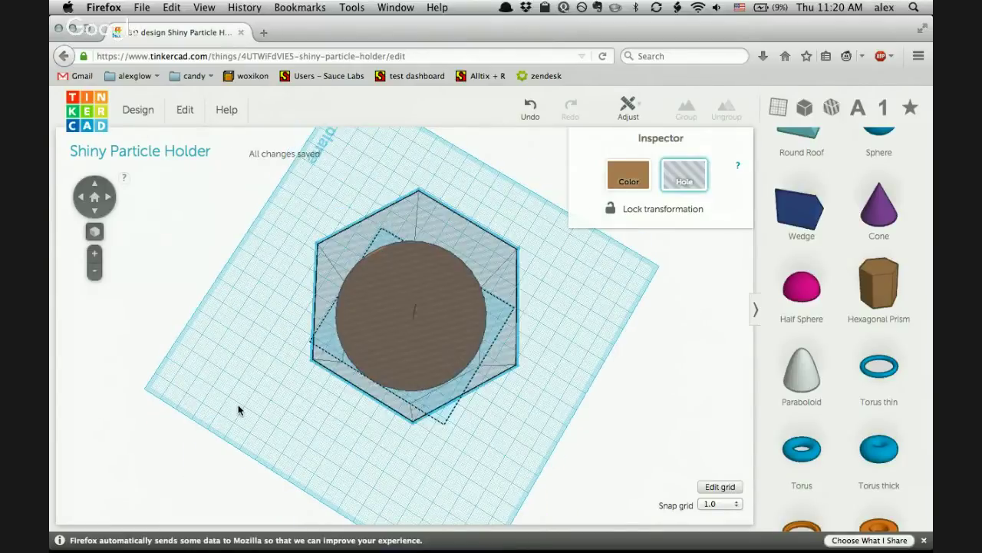
drag(486, 351, 487, 346)
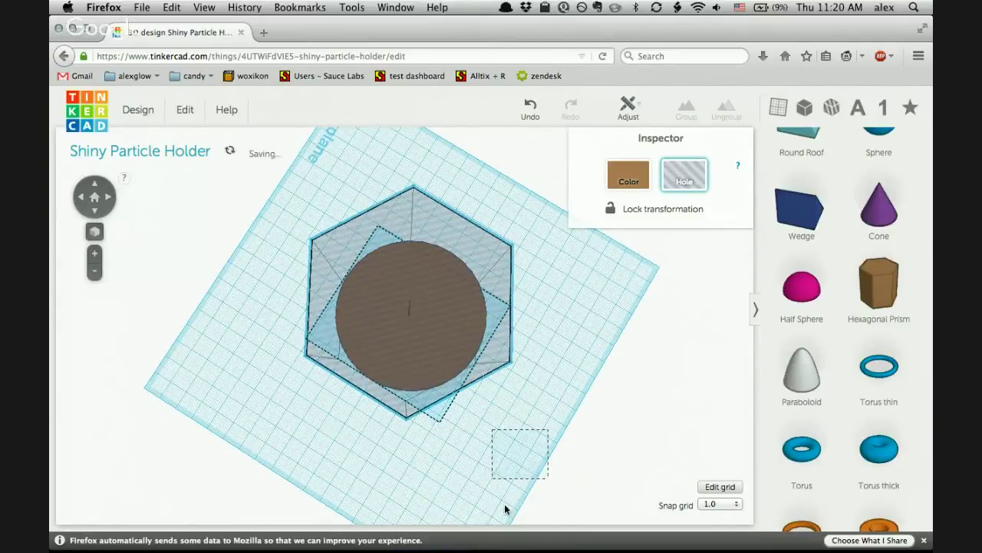
drag(580, 273, 544, 292)
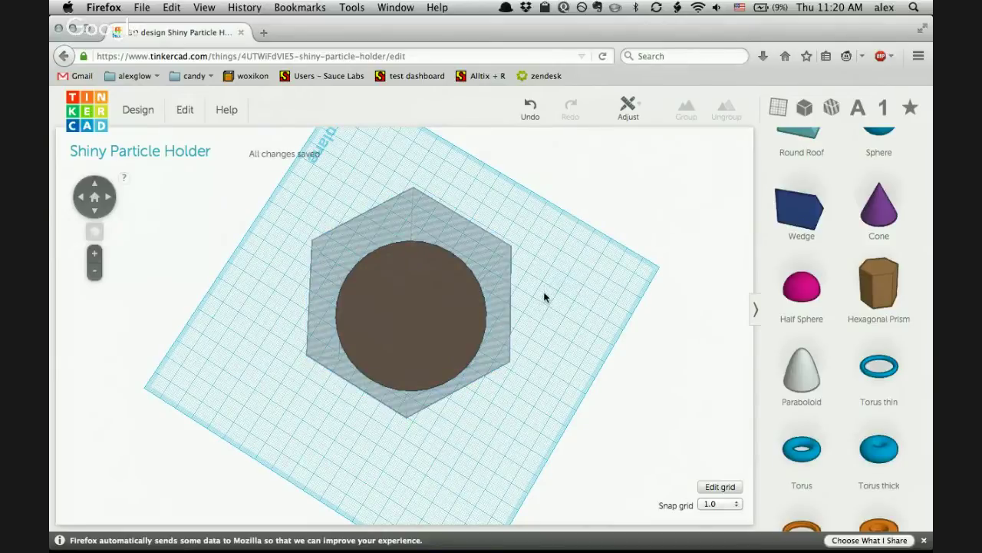
Viewed from below, enlarge the hexagonal prism slightly more and centre it so every side extends past the cylinder.
click(487, 291)
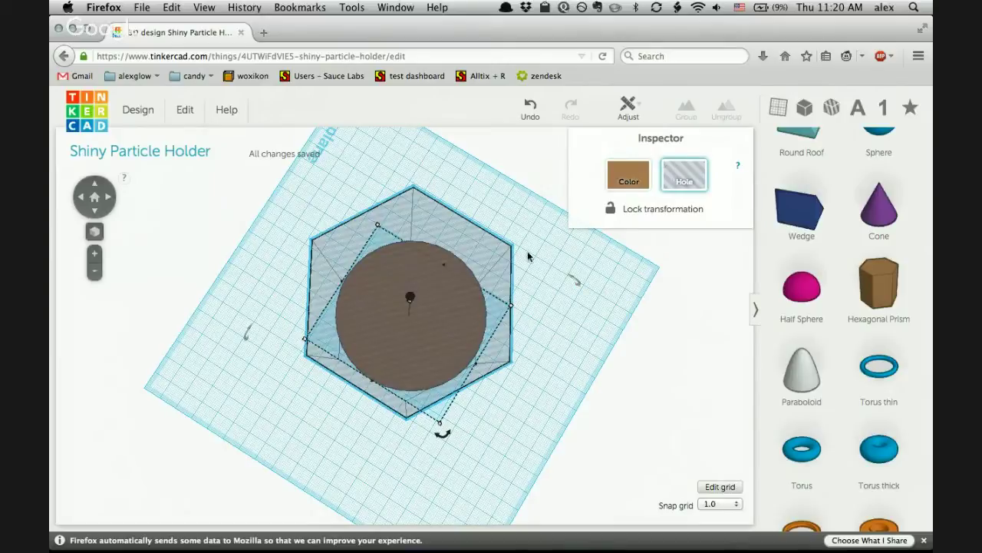
right_drag(470, 456, 521, 270)
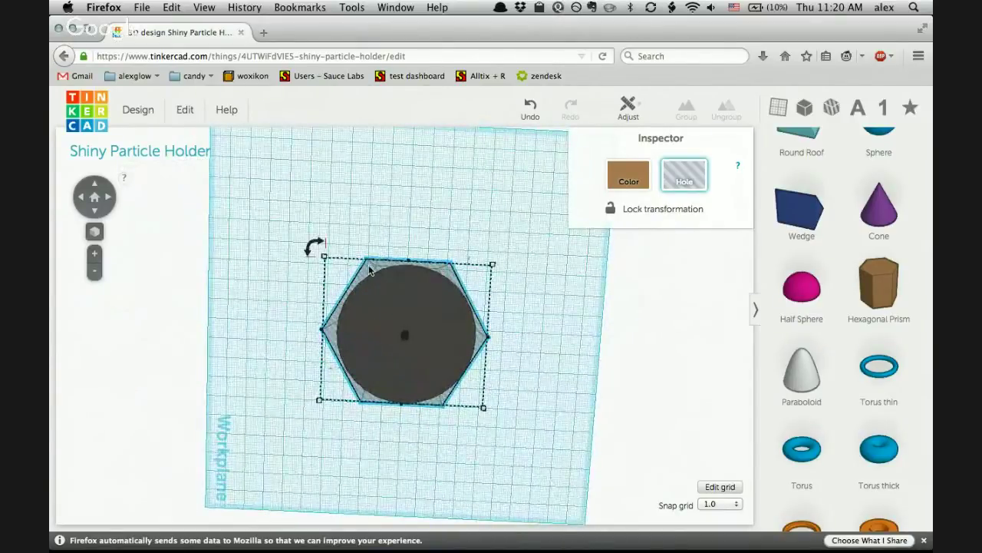
drag(368, 310, 366, 273)
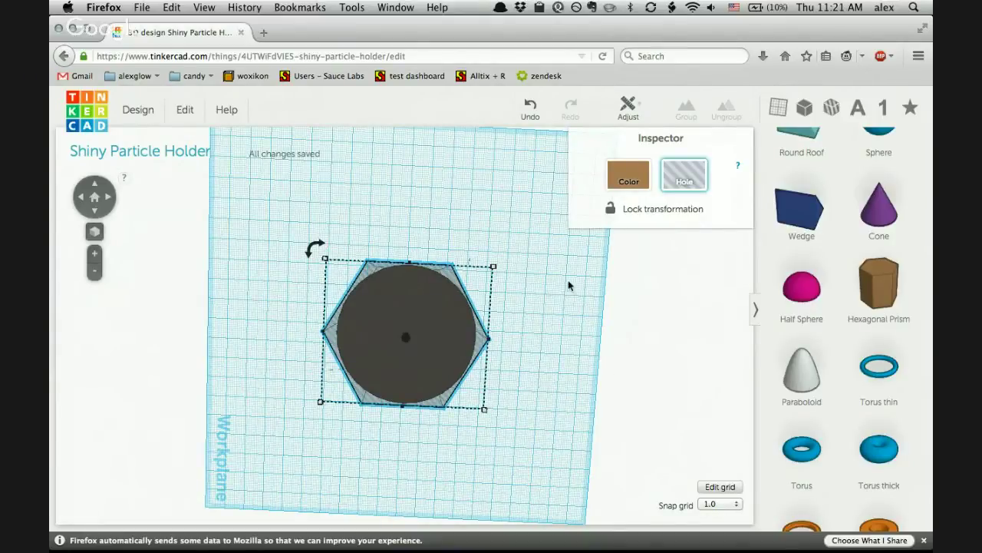
right_drag(539, 303, 511, 246)
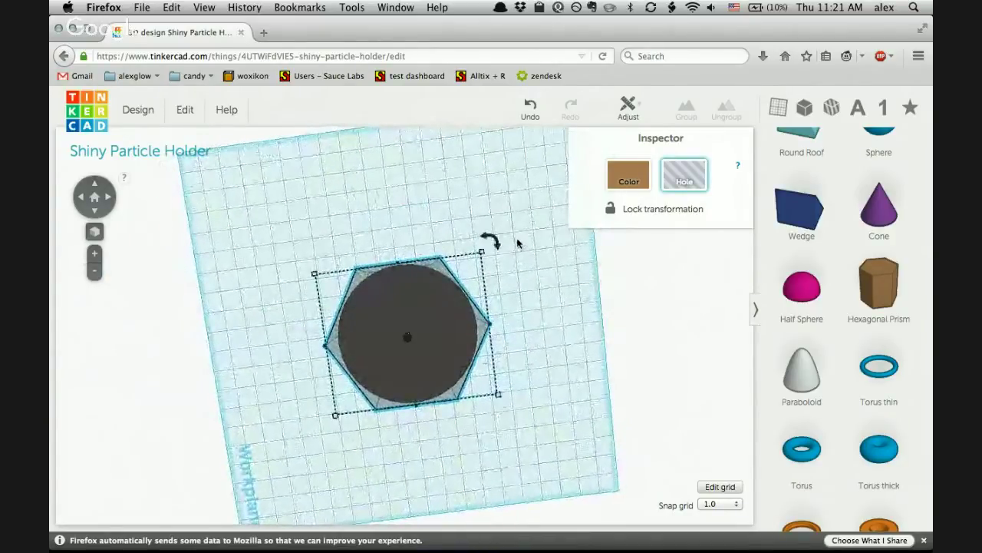
mouse_move(482, 253)
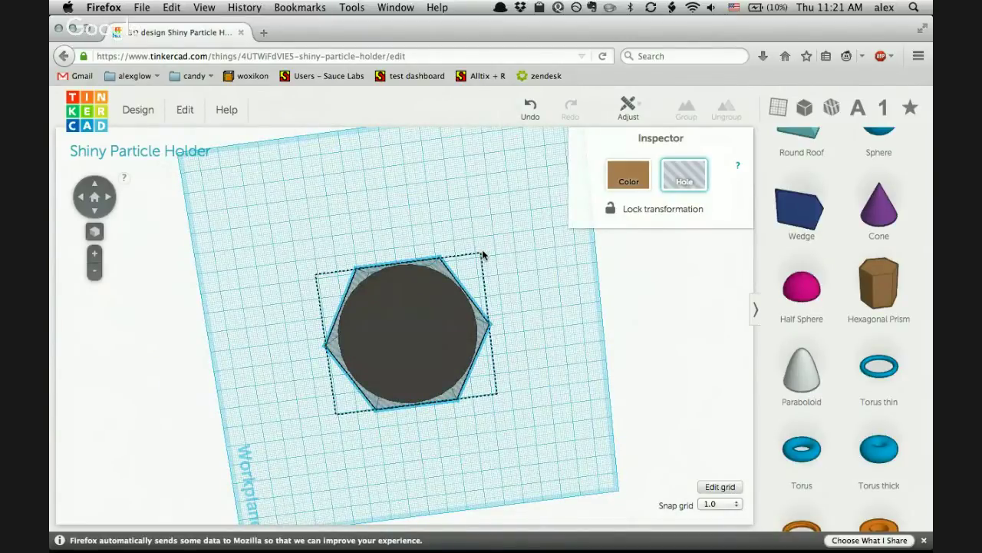
mouse_move(483, 254)
mouse_down()
mouse_move(509, 228)
mouse_move(488, 243)
mouse_up()
drag(445, 334, 446, 340)
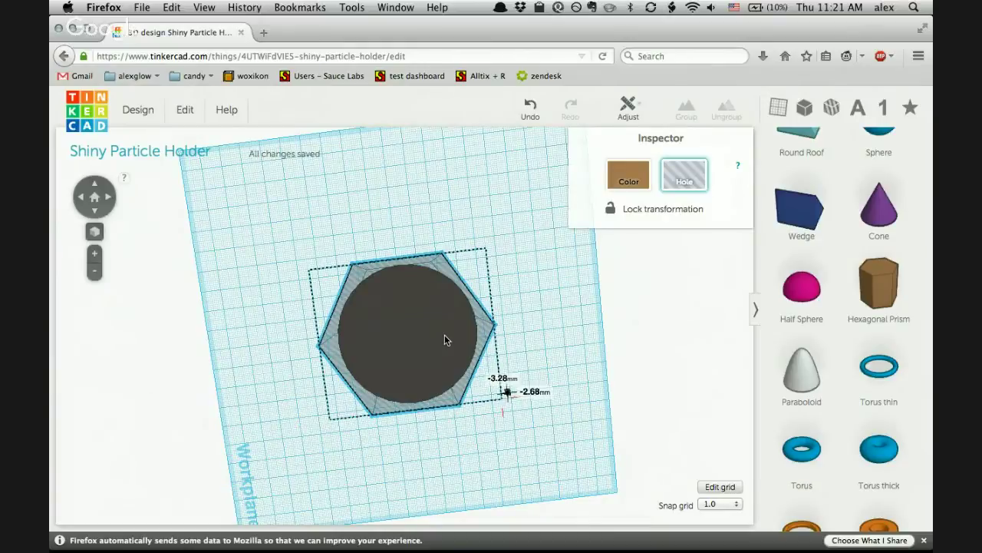
drag(447, 340, 446, 336)
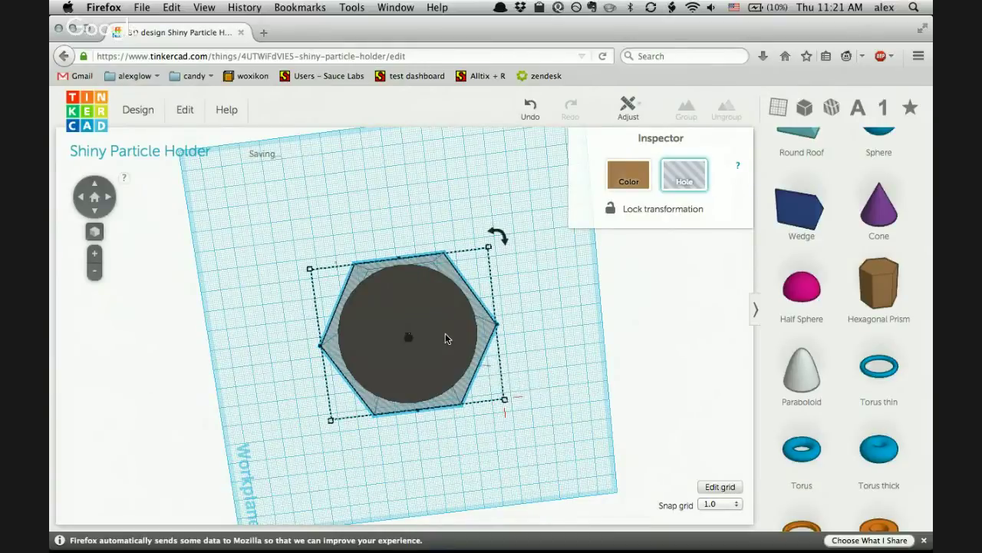
click(550, 290)
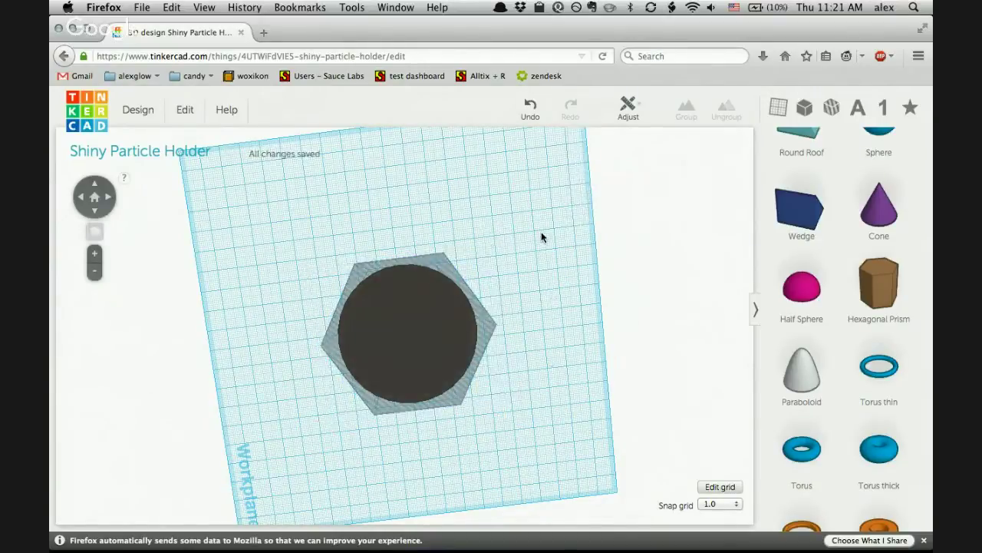
Shorten the hexagonal prism to a height of about 26 mm, slightly below the cylinder's top.
right_drag(538, 253, 626, 488)
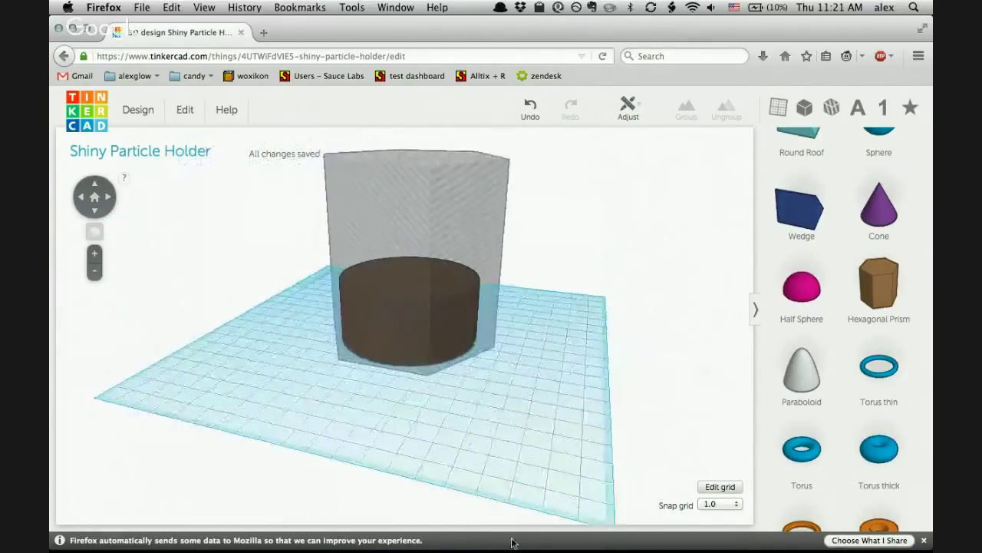
click(418, 187)
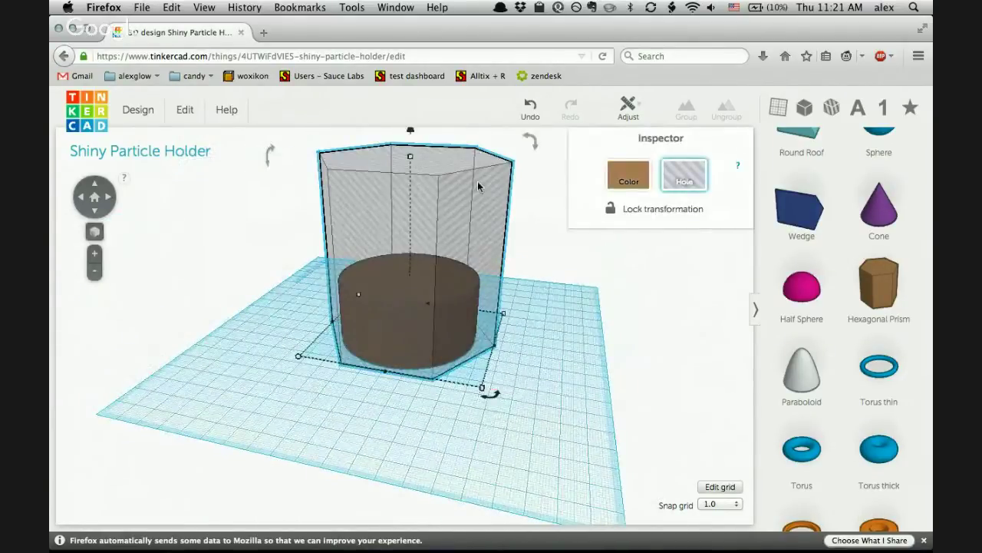
mouse_move(410, 161)
drag(410, 161, 398, 288)
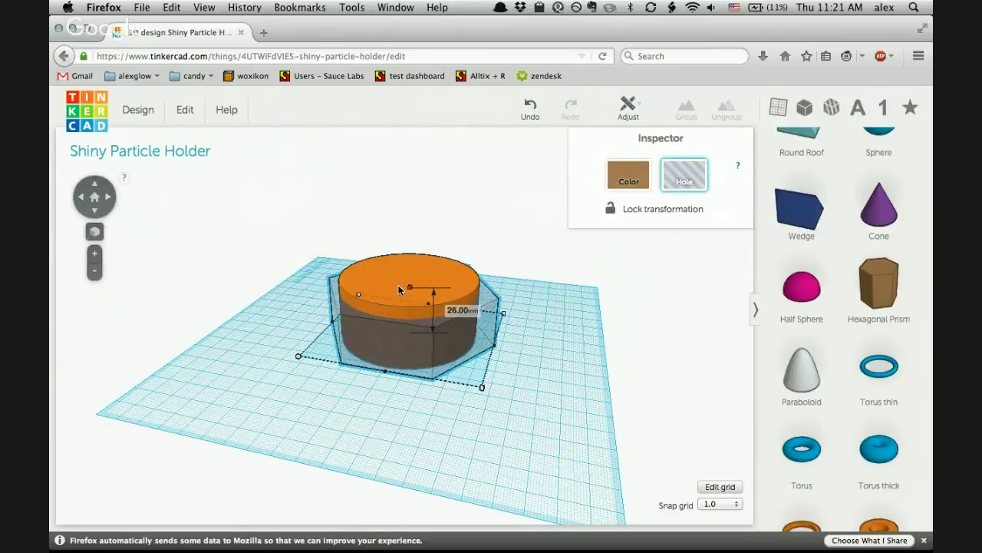
drag(399, 290, 398, 290)
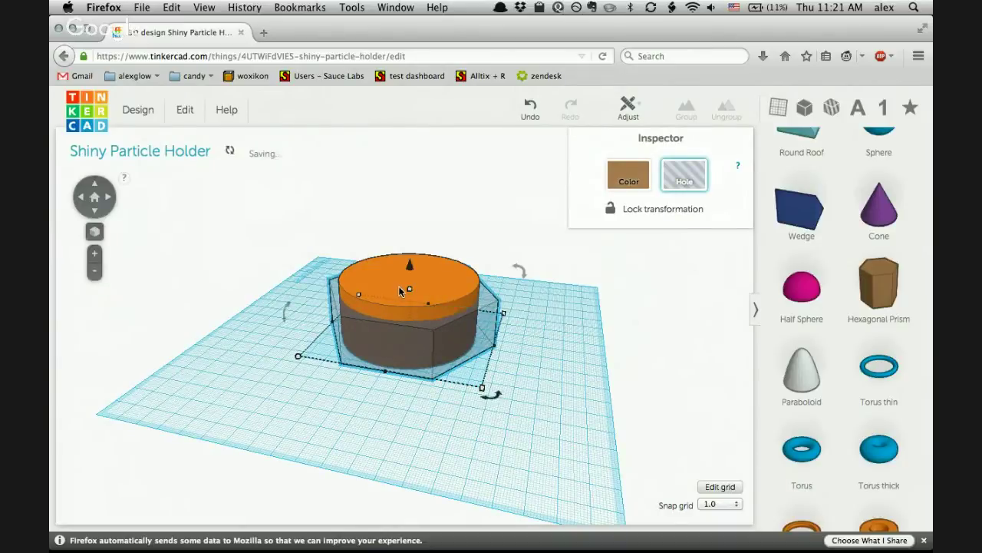
Turn the hexagonal prism back into a solid brown shape and make the cylinder a hole.
right_drag(559, 436, 393, 443)
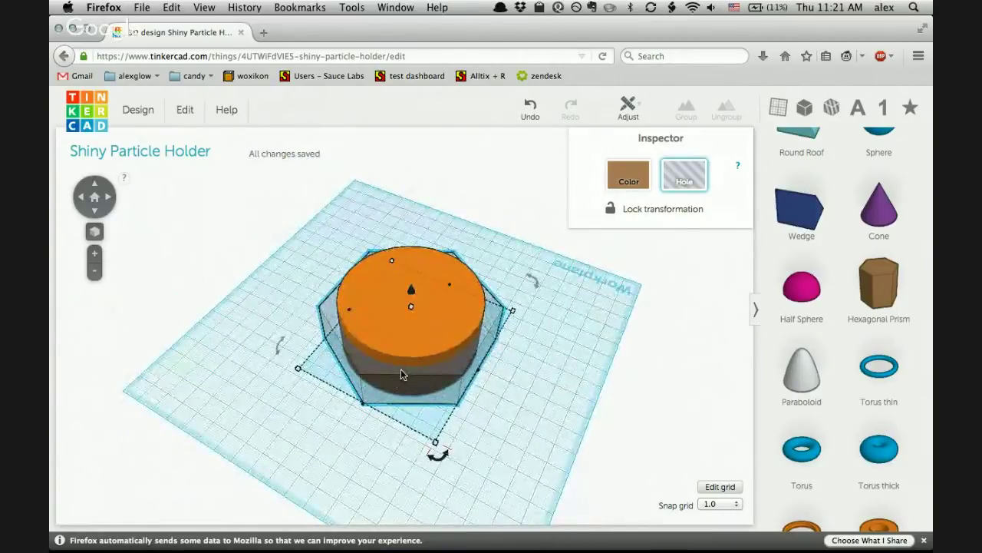
click(628, 175)
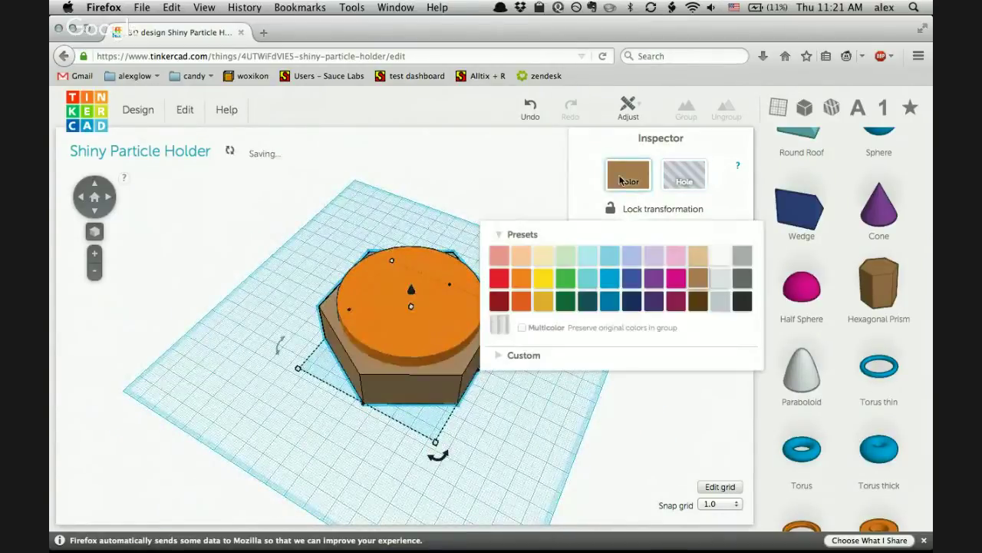
click(350, 339)
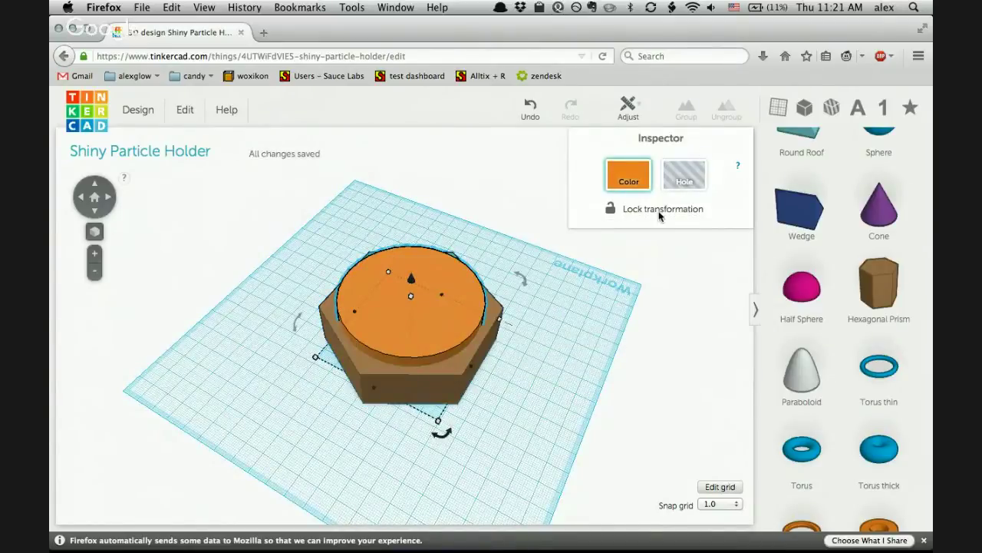
click(673, 173)
click(563, 380)
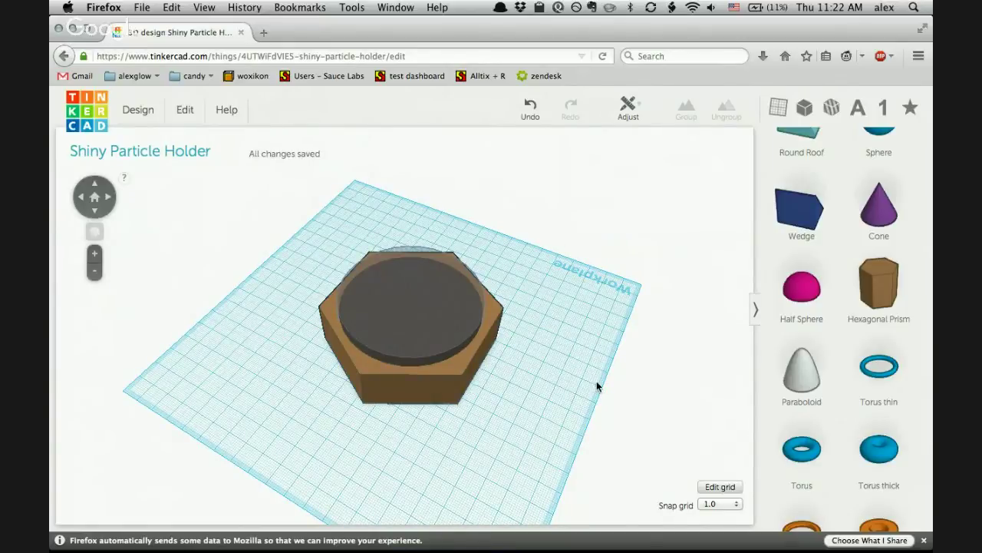
Group the cylinder hole with the hexagonal prism to cut it right through, and ungroup them again.
click(424, 321)
shift+click(448, 376)
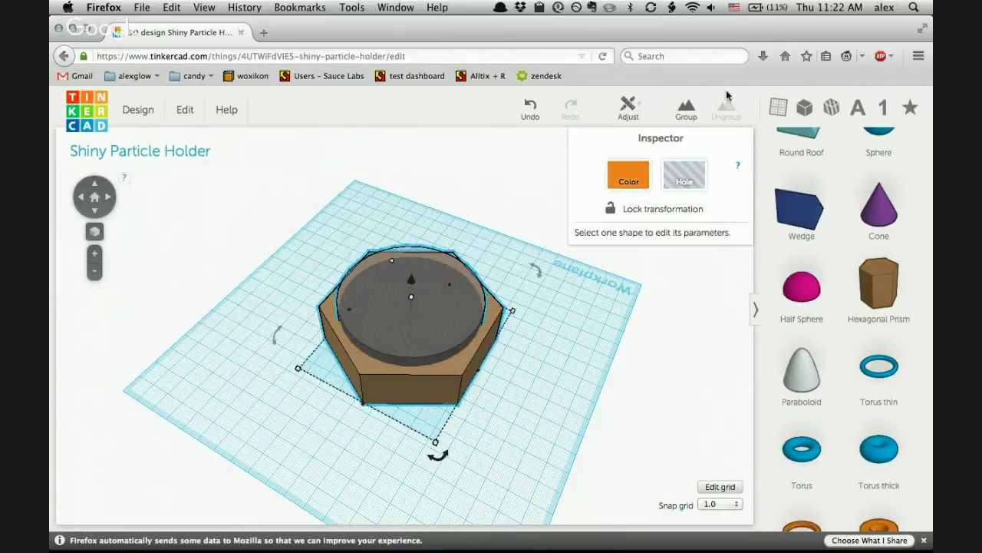
click(687, 108)
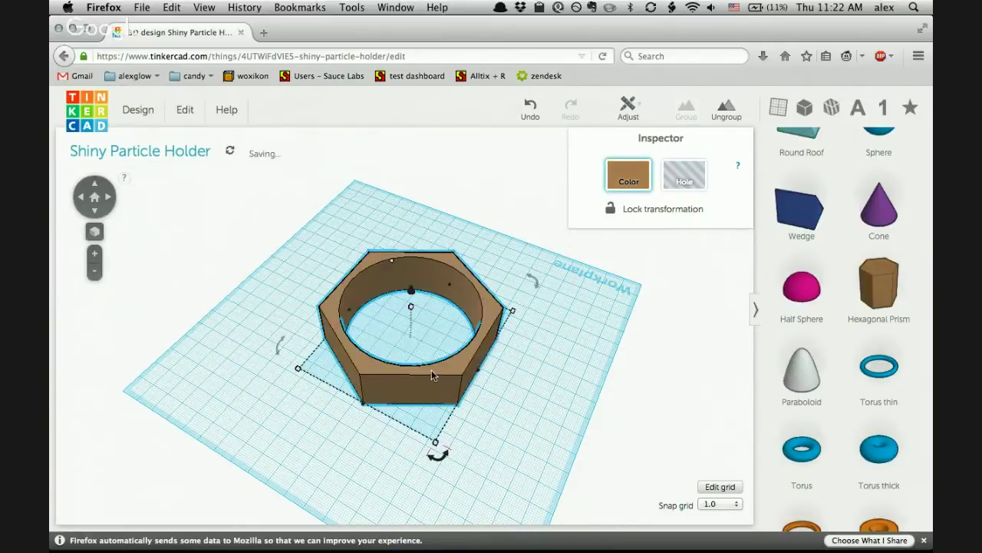
click(722, 113)
click(503, 323)
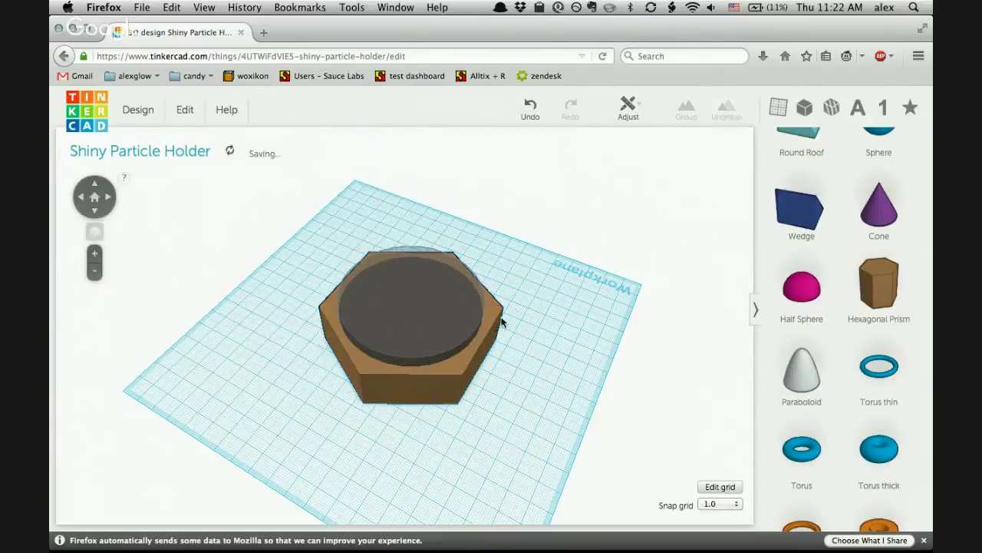
Raise the cylinder hole 2 mm above the workplane and group it with the hexagonal prism.
click(433, 313)
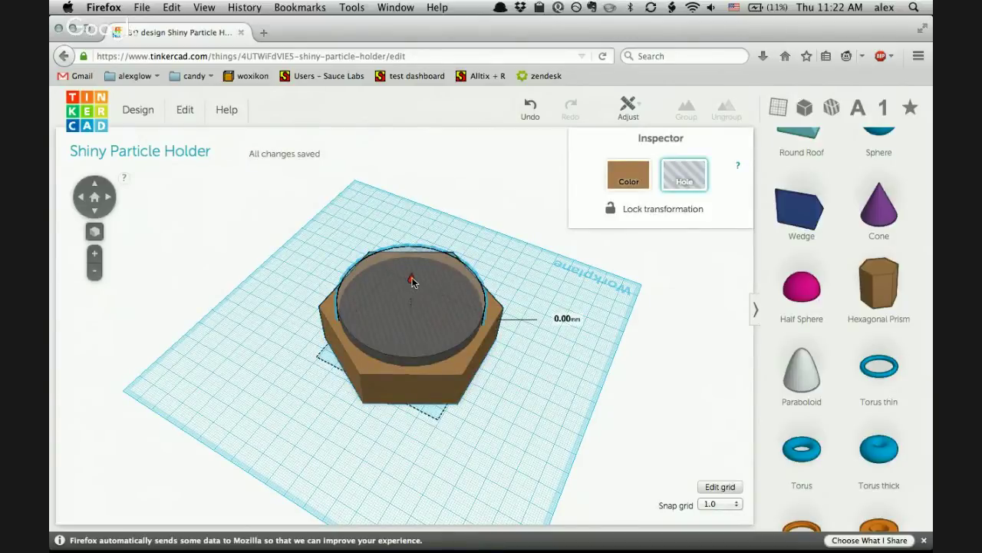
drag(411, 281, 412, 277)
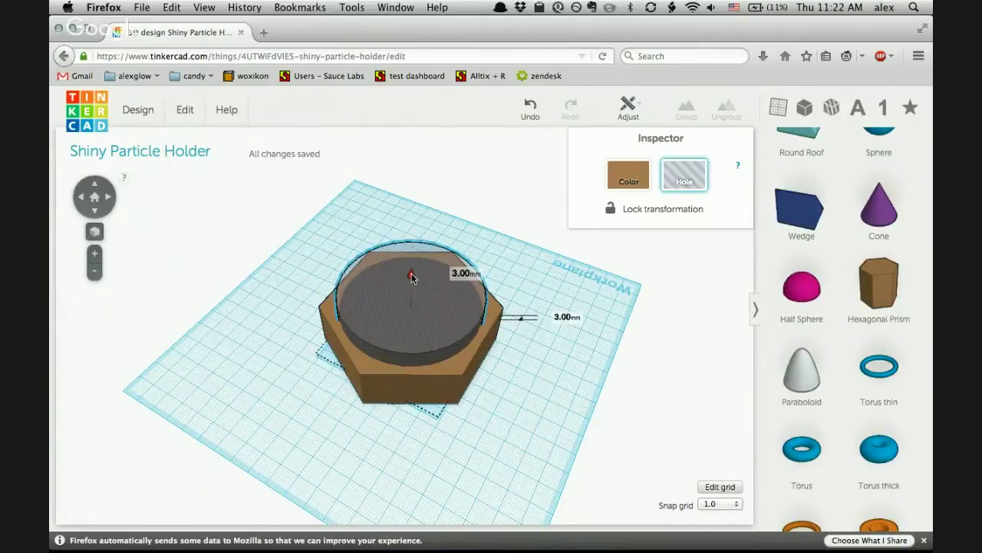
drag(412, 277, 410, 279)
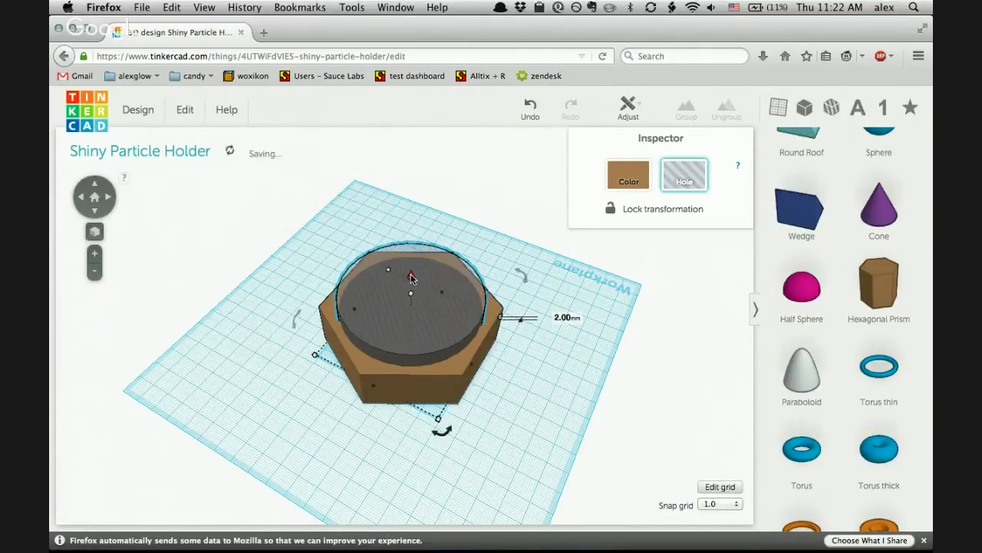
shift+click(407, 371)
click(686, 110)
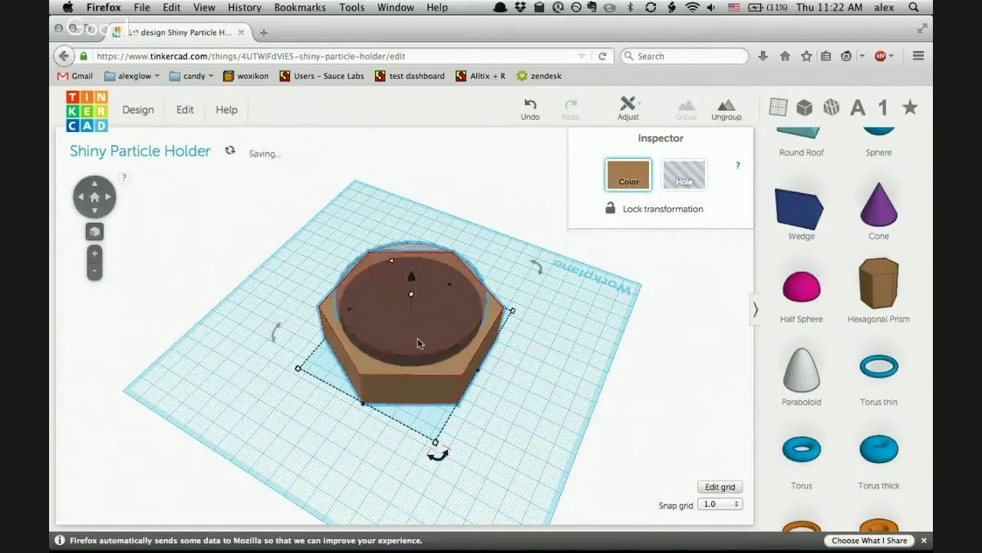
Color the hollowed hexagonal prism dark orange.
click(619, 183)
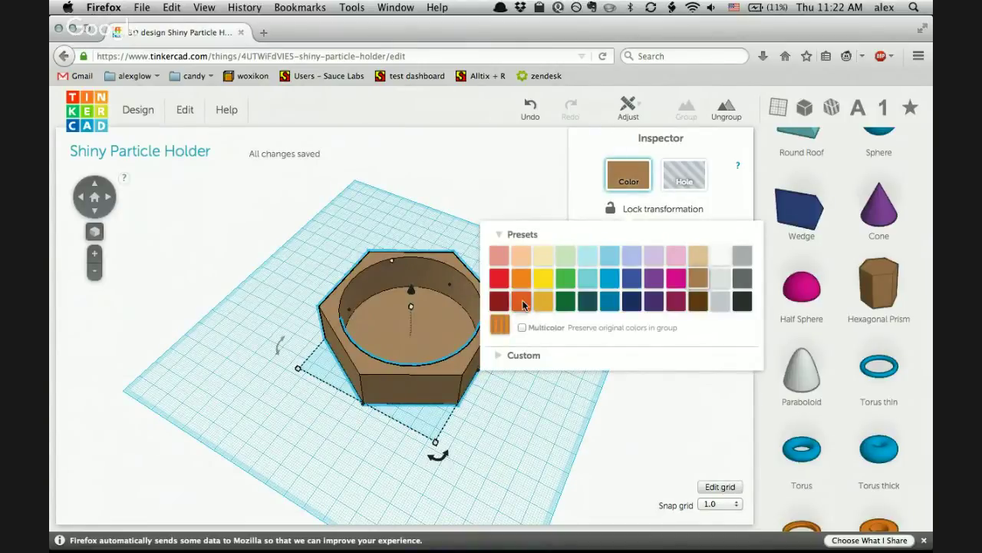
click(522, 302)
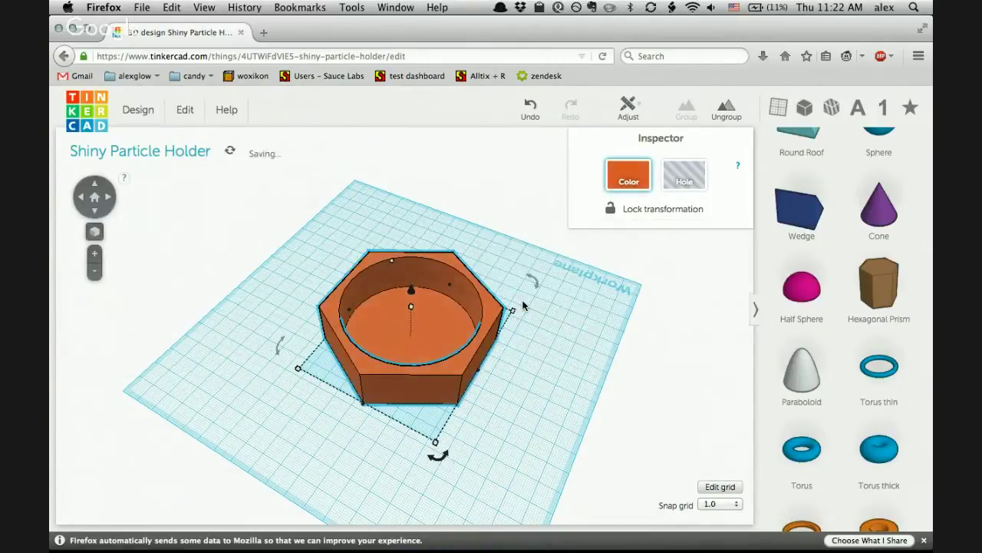
right_drag(522, 305, 93, 369)
drag(562, 352, 412, 400)
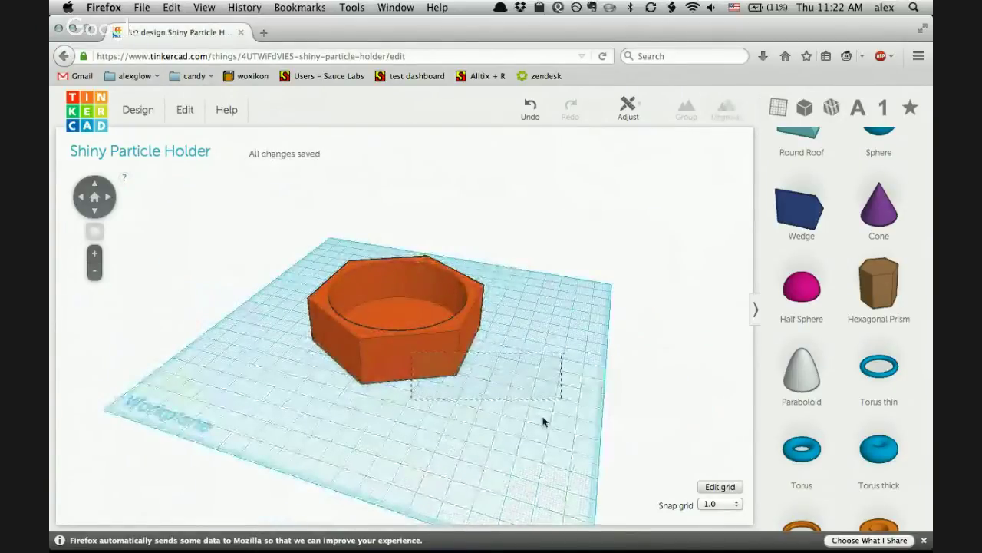
drag(543, 420, 588, 399)
right_drag(590, 396, 446, 384)
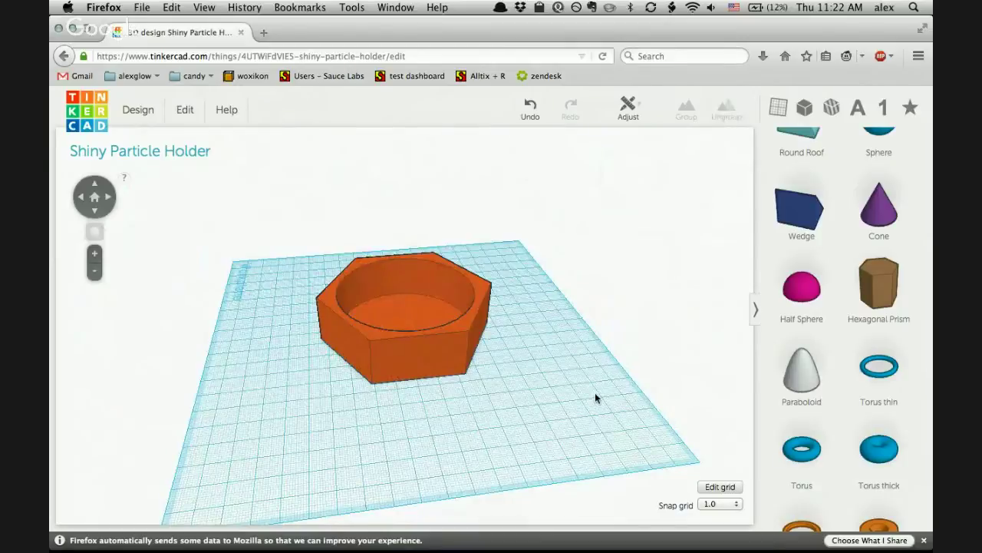
right_drag(545, 376, 333, 513)
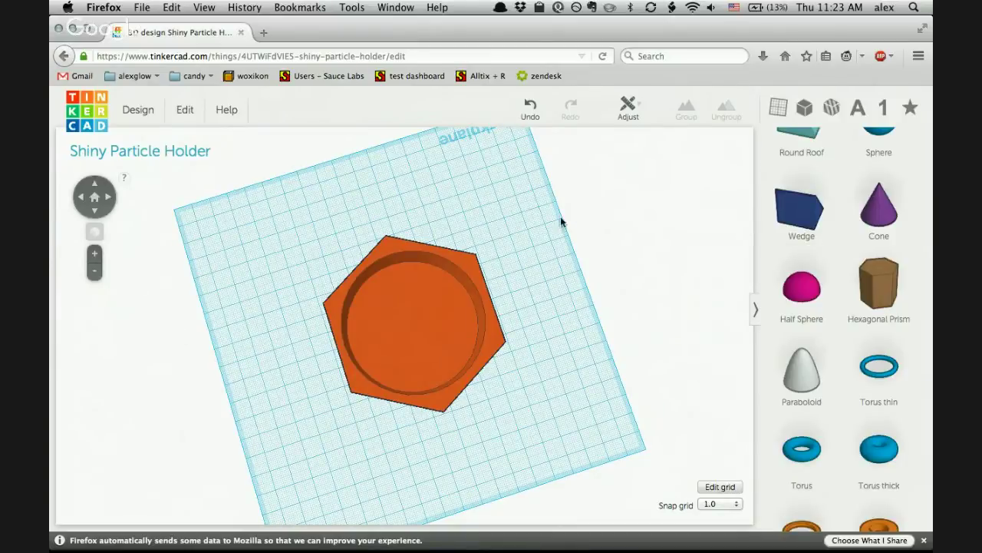
Add a box beside the holder and stretch its base to about 36 mm wide and 117 mm long.
drag(566, 277, 621, 263)
right_drag(621, 263, 572, 341)
scroll(863, 230, up, 5)
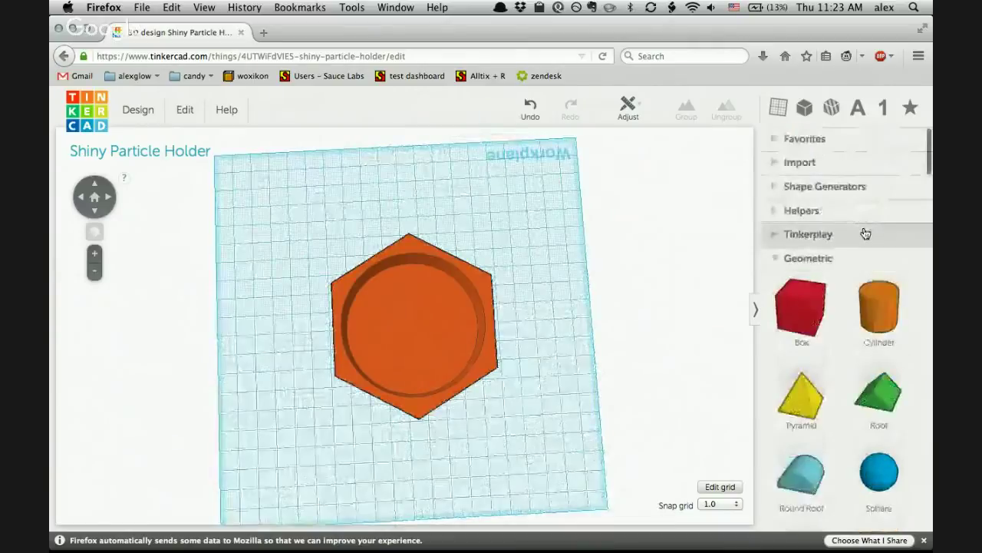
drag(799, 328, 316, 199)
click(268, 379)
right_drag(268, 379, 694, 222)
click(469, 380)
drag(439, 411, 227, 375)
right_drag(270, 432, 296, 421)
drag(297, 423, 234, 444)
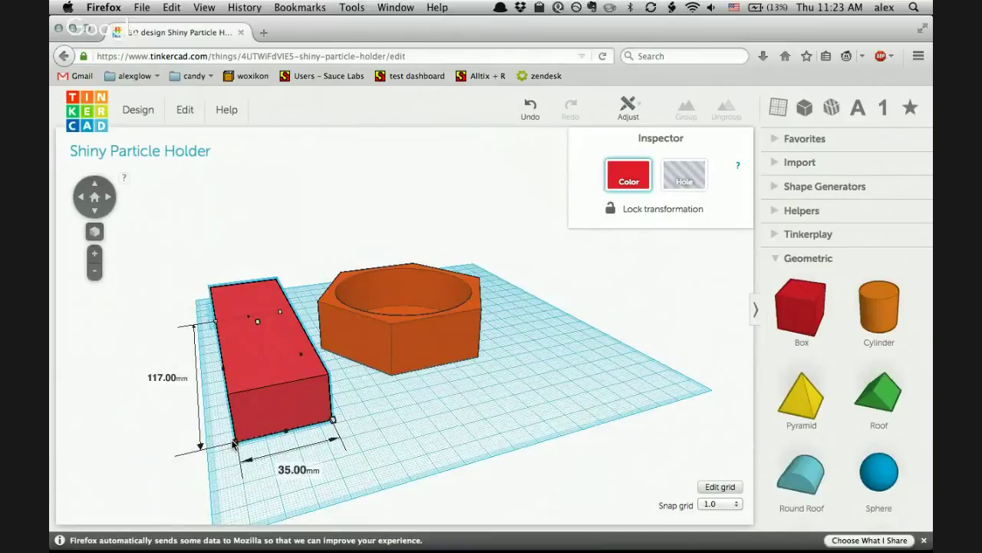
drag(234, 443, 234, 444)
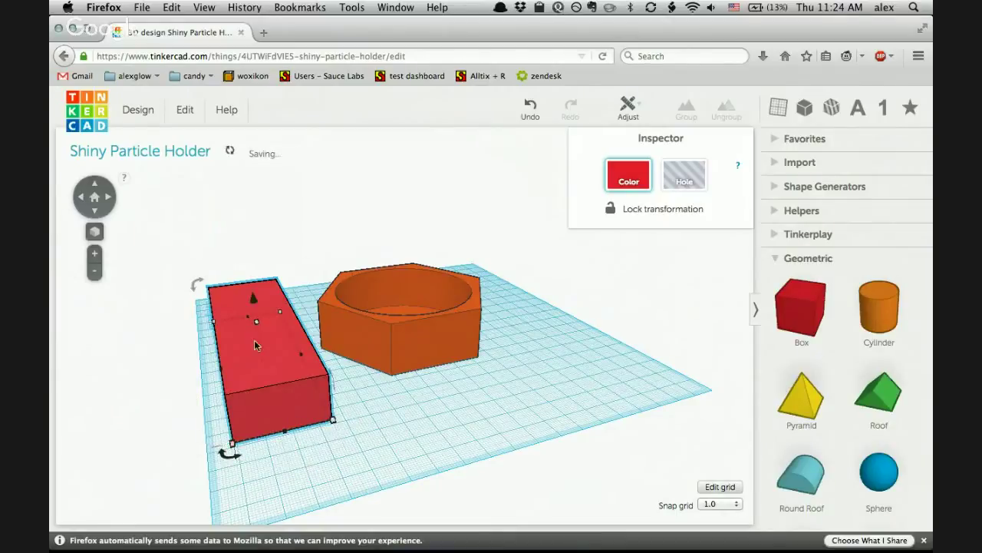
Flatten the red box to a slab about 4 mm thick and lift it above the workplane.
drag(258, 325, 255, 355)
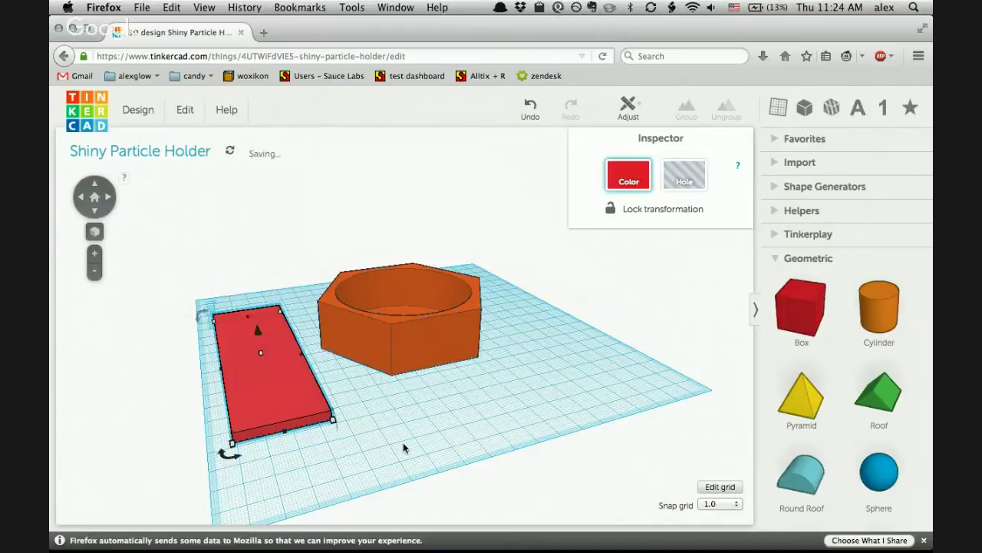
right_drag(429, 428, 371, 467)
click(255, 333)
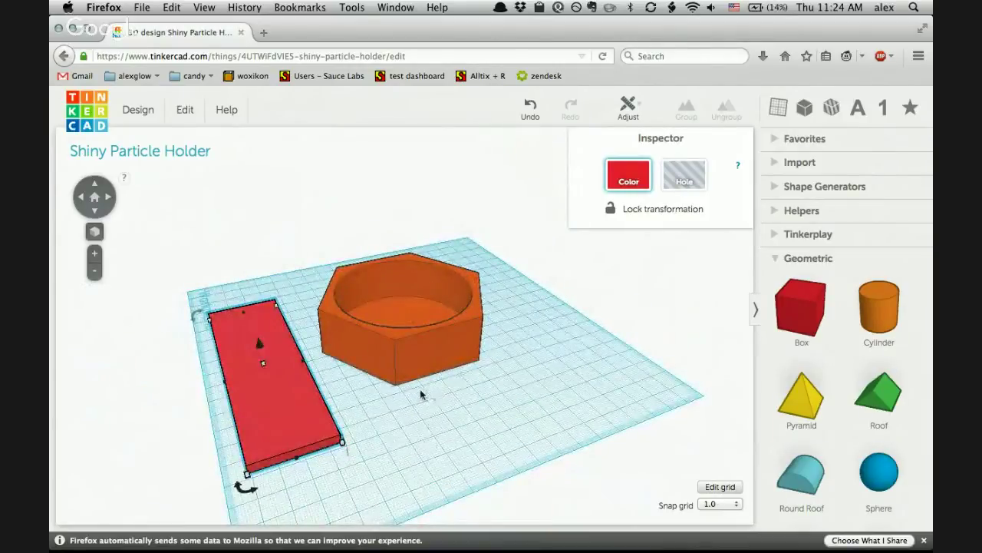
drag(379, 412, 394, 439)
right_drag(395, 438, 378, 376)
Check the holder's height and set the red slab 19 mm above the workplane, just below the holder's rim.
click(446, 316)
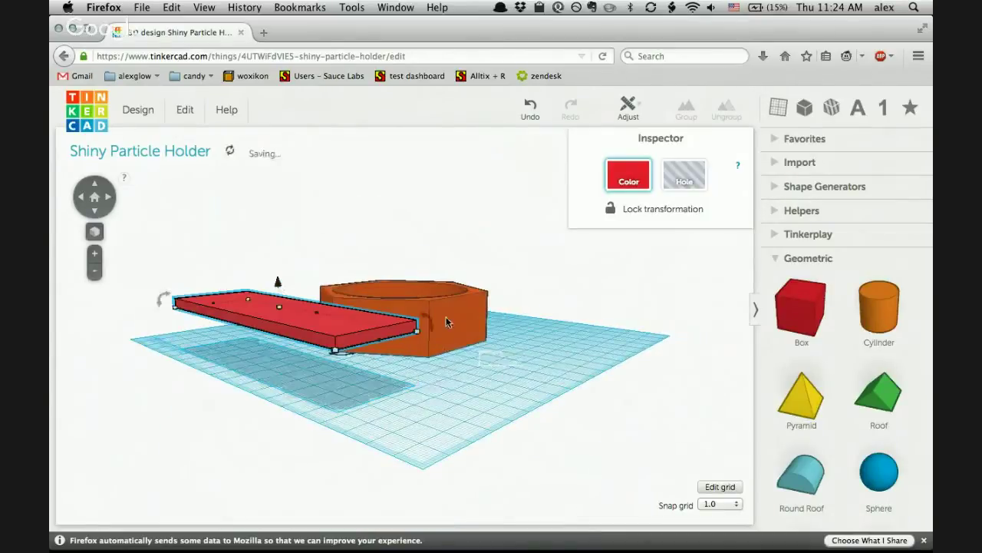
mouse_move(399, 292)
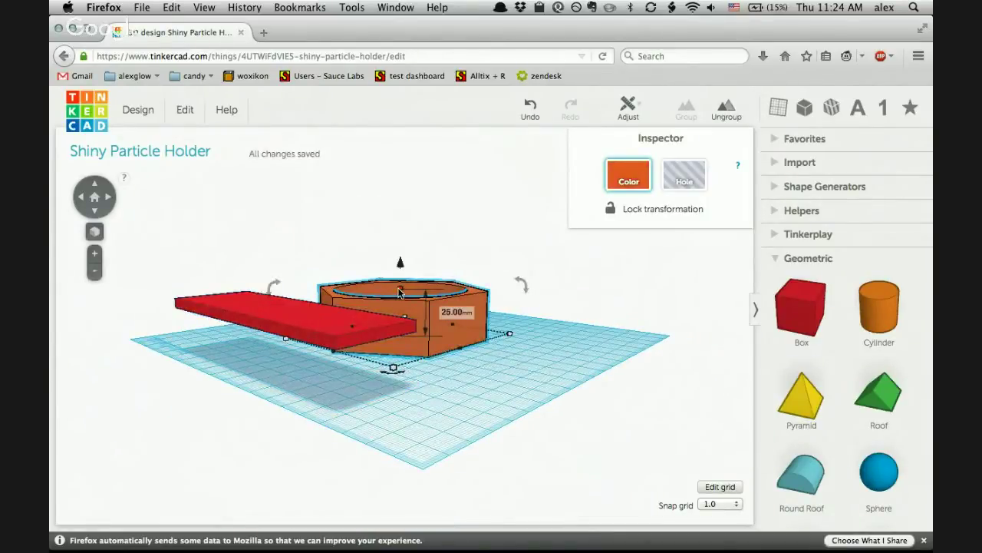
click(304, 323)
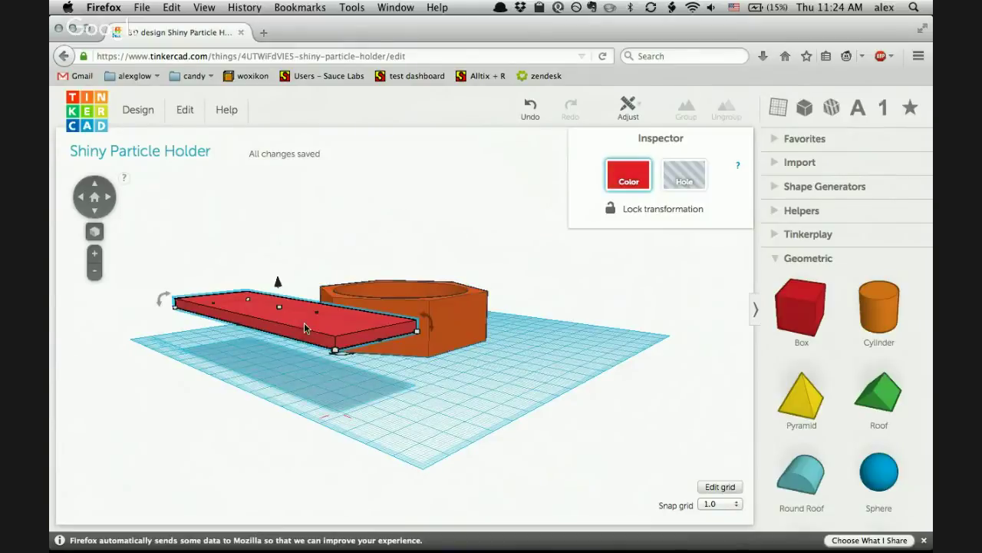
drag(278, 284, 277, 270)
right_drag(595, 347, 538, 333)
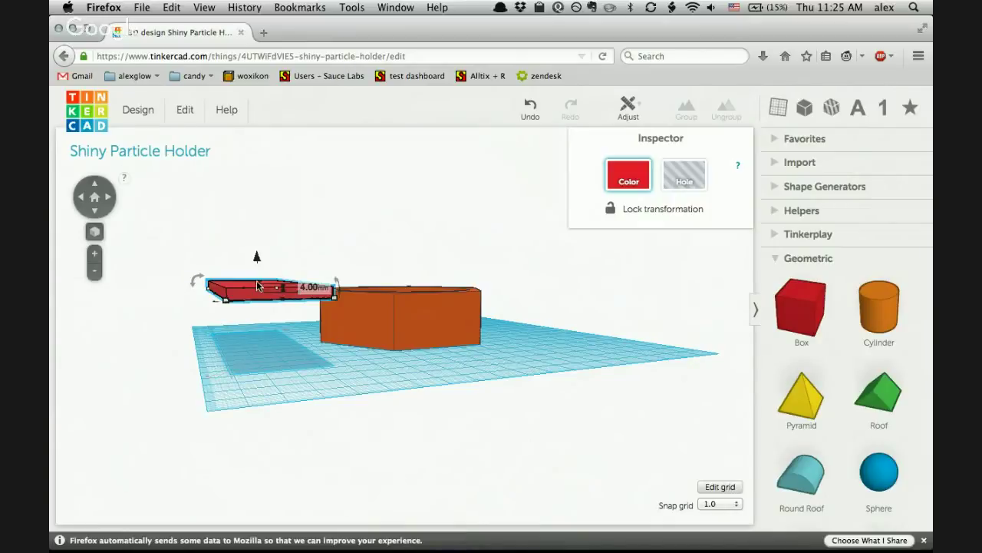
mouse_move(257, 257)
mouse_move(257, 258)
mouse_down()
mouse_move(258, 274)
mouse_move(255, 265)
mouse_up()
right_drag(482, 339, 547, 385)
mouse_move(253, 271)
drag(253, 271, 255, 278)
drag(254, 278, 255, 280)
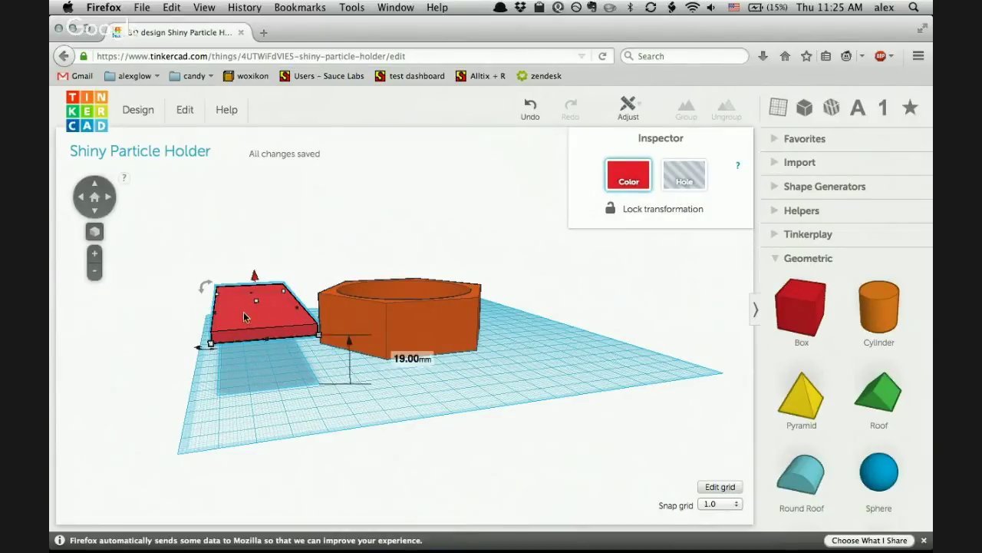
Move the red slab sideways so that it passes lengthwise through the middle of the holder.
drag(230, 313, 409, 313)
right_drag(553, 288, 420, 419)
drag(421, 418, 422, 419)
right_drag(513, 379, 504, 428)
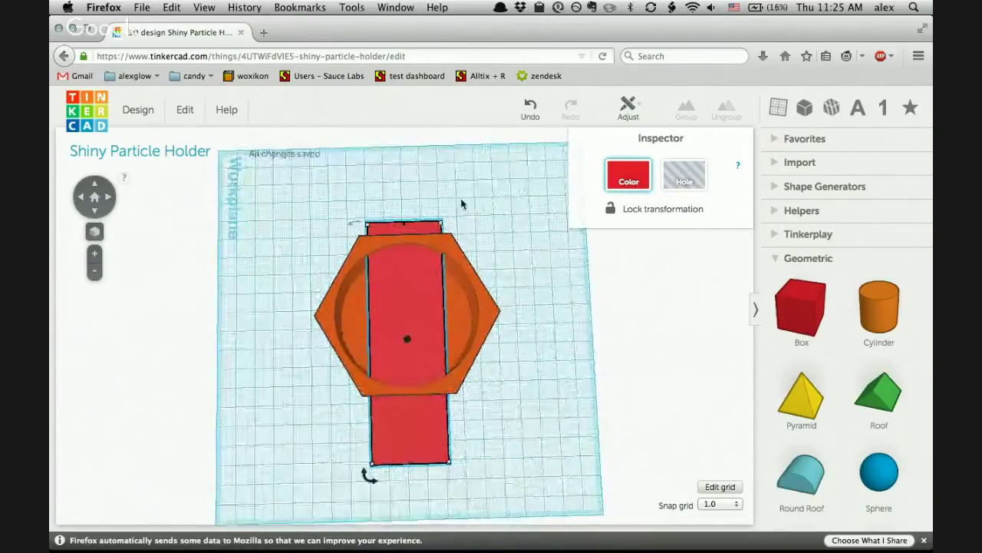
Reshape the red slab by its opposite corners so that it spans the holder crosswise through two opposite prism corners.
mouse_move(441, 225)
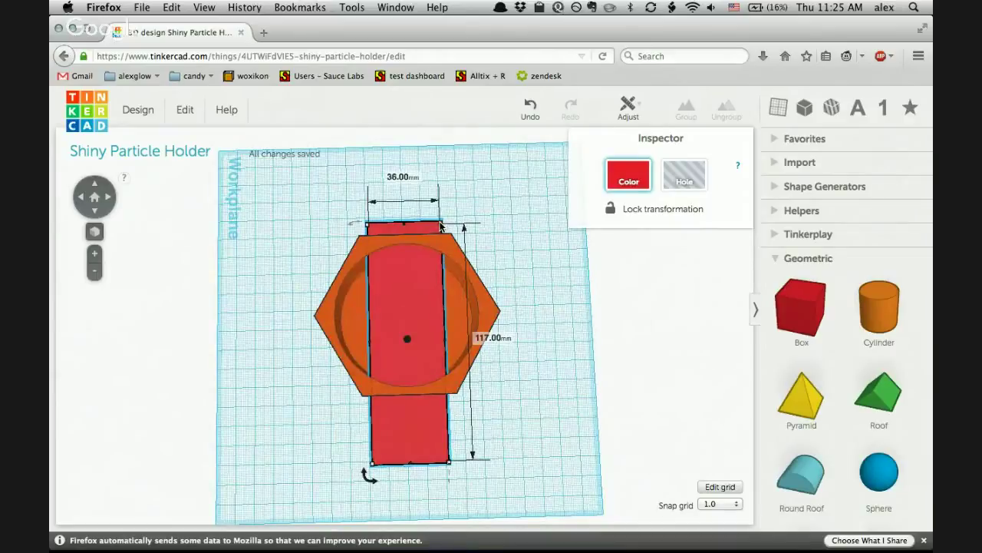
drag(441, 225, 558, 274)
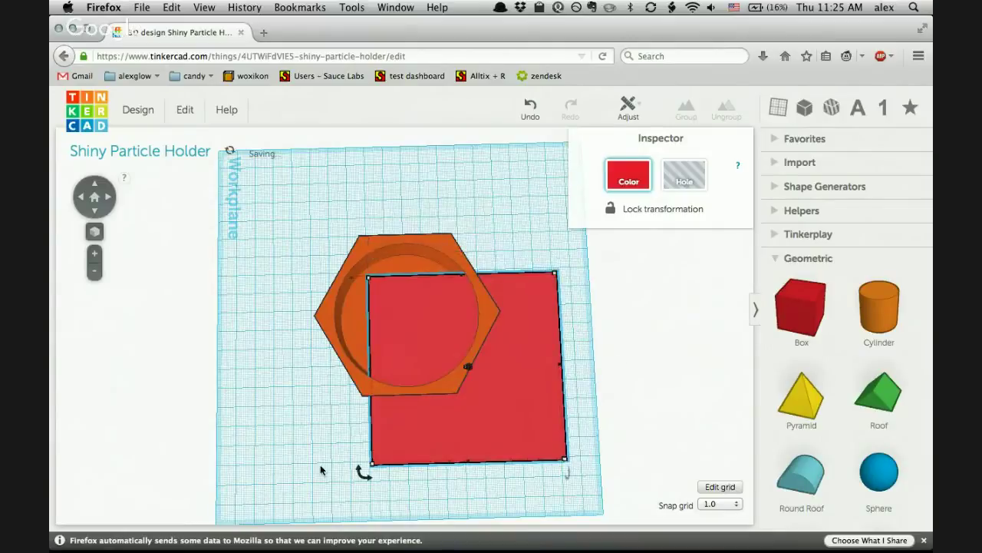
mouse_move(371, 465)
drag(371, 465, 265, 356)
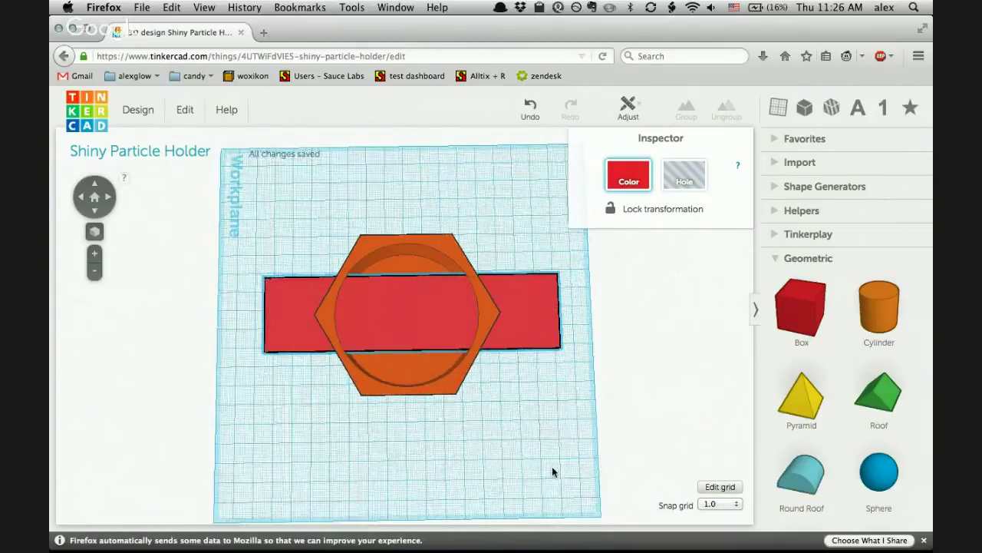
Turn the red slab crossing the holder into a hole.
mouse_move(552, 466)
right_down()
mouse_move(533, 490)
mouse_move(573, 459)
mouse_move(574, 424)
mouse_move(536, 463)
right_up()
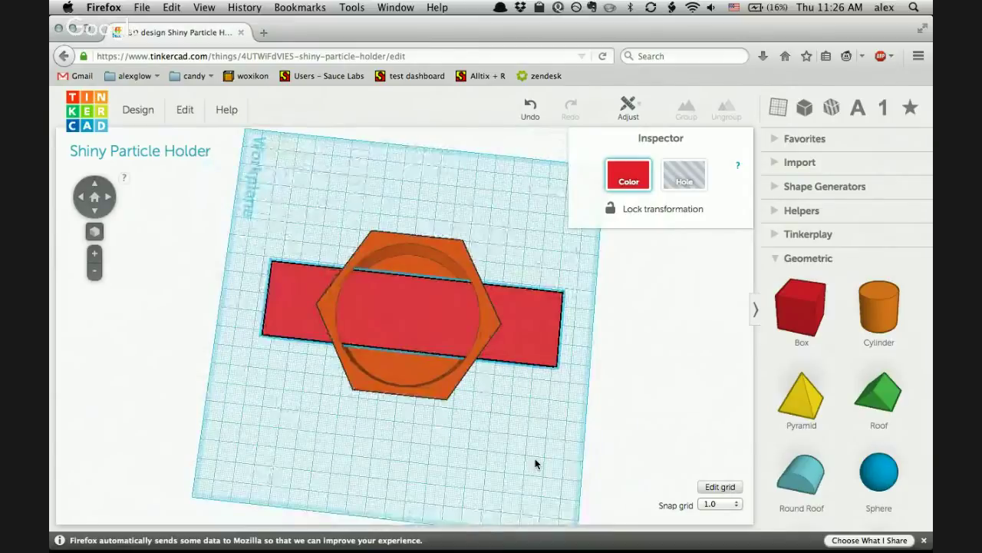
click(523, 328)
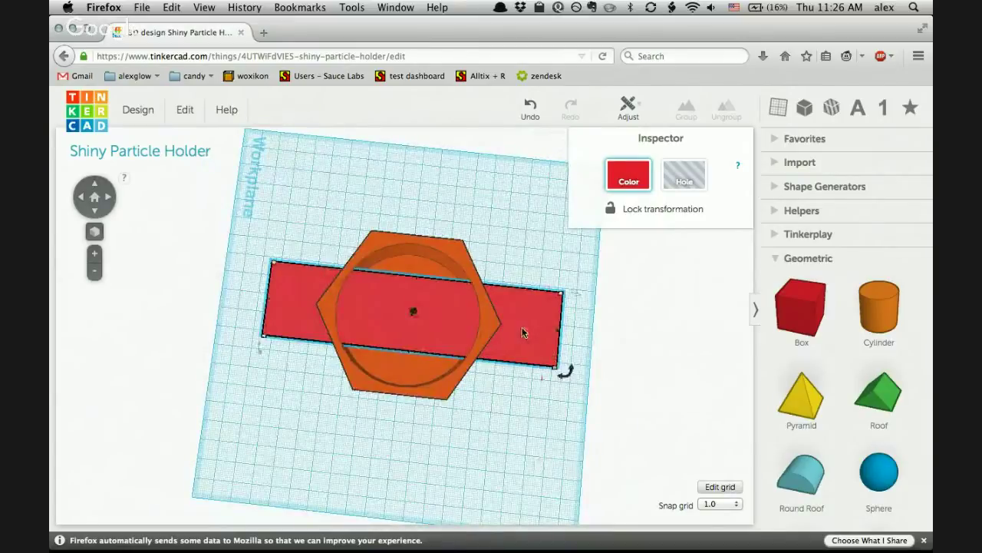
click(670, 185)
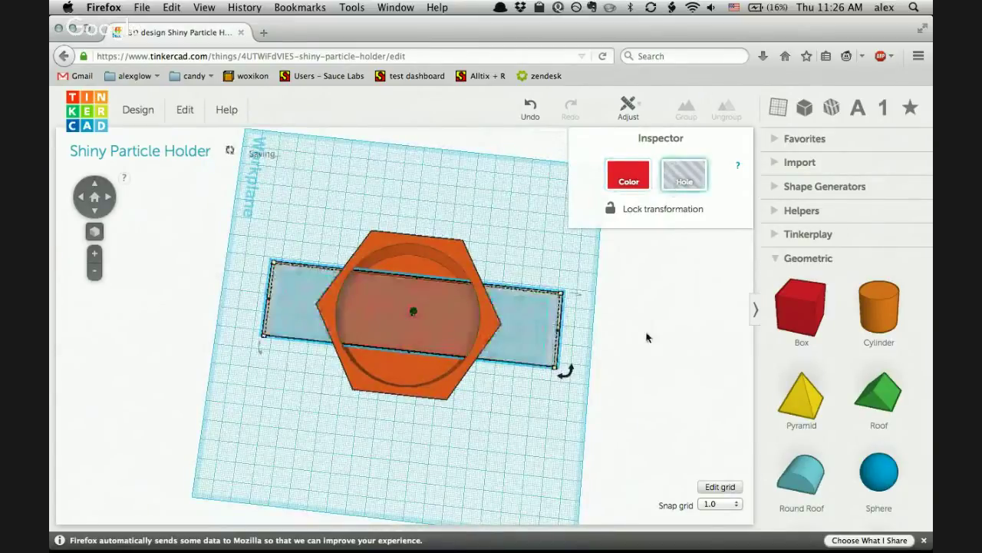
Ungroup the holder and group its cylinder hole with the hexagonal prism again.
shift+click(442, 246)
click(733, 109)
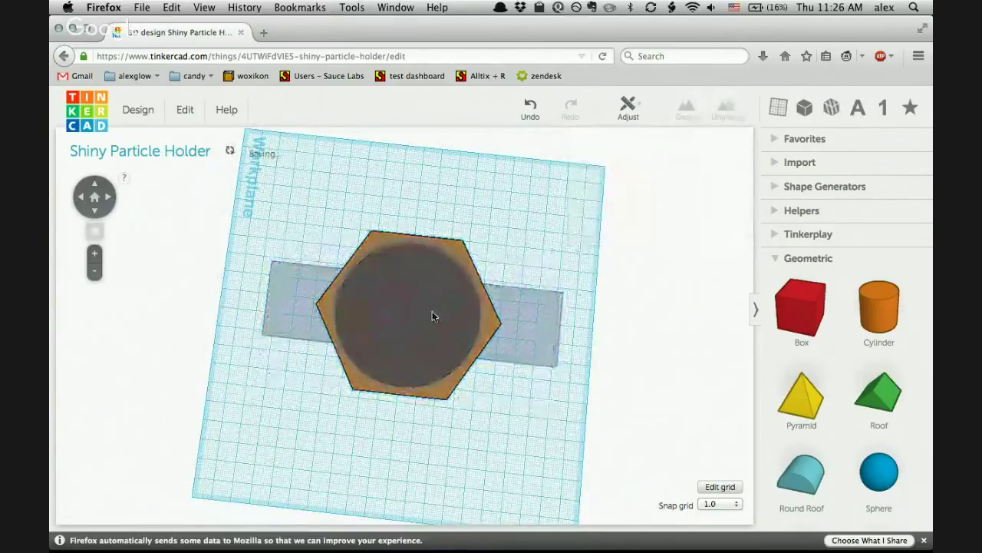
click(470, 283)
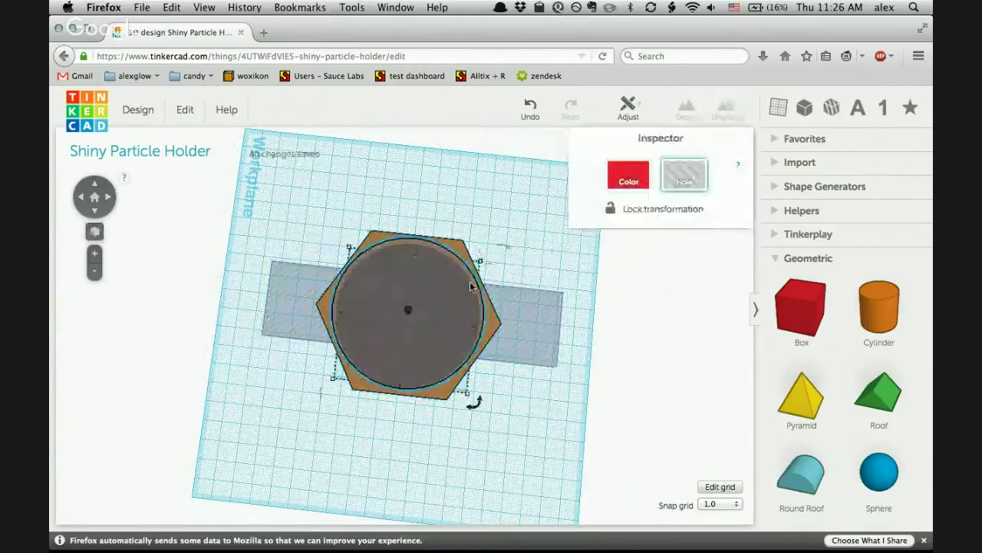
shift+click(494, 318)
key(ctrl+g)
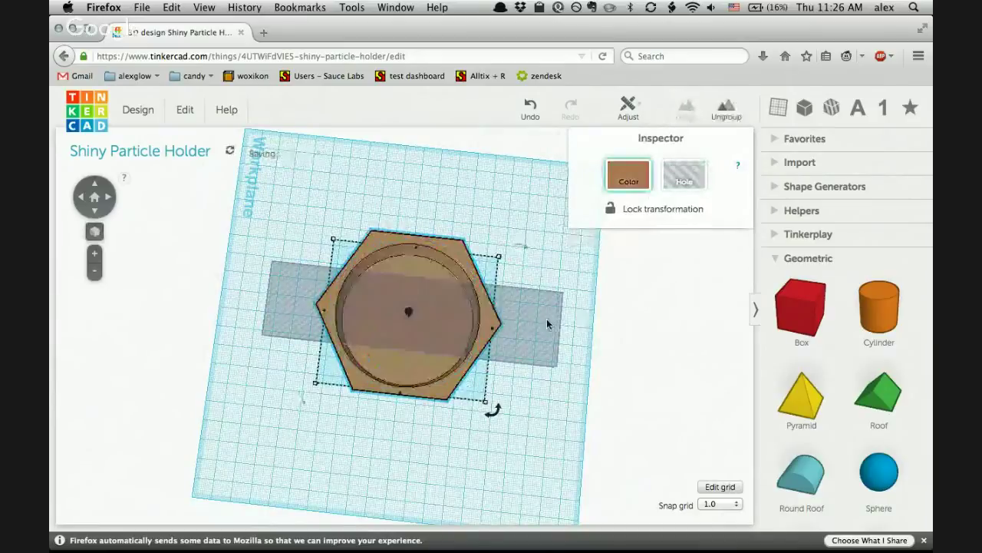
Group the slab hole with the hollow holder to cut slots through its opposite walls.
click(546, 318)
shift+click(427, 251)
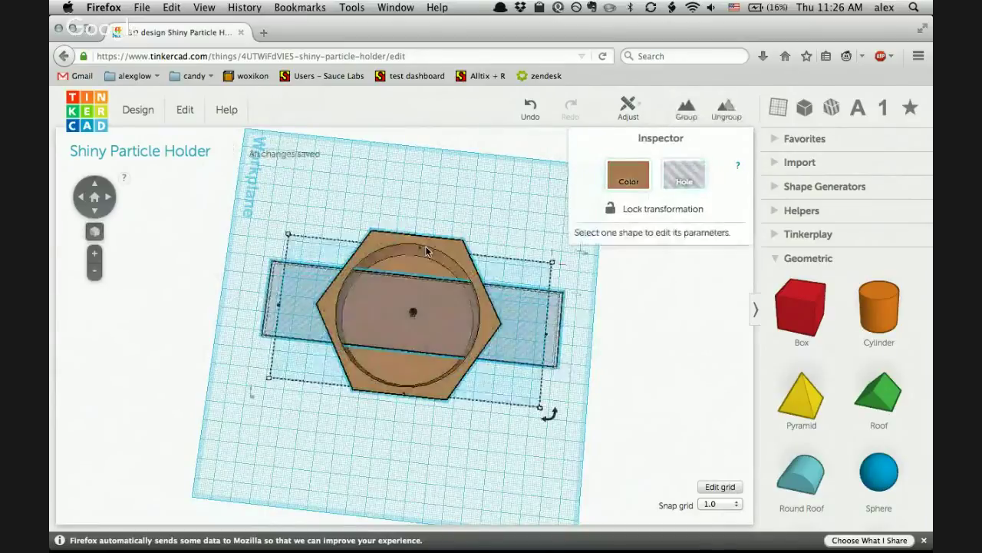
click(686, 108)
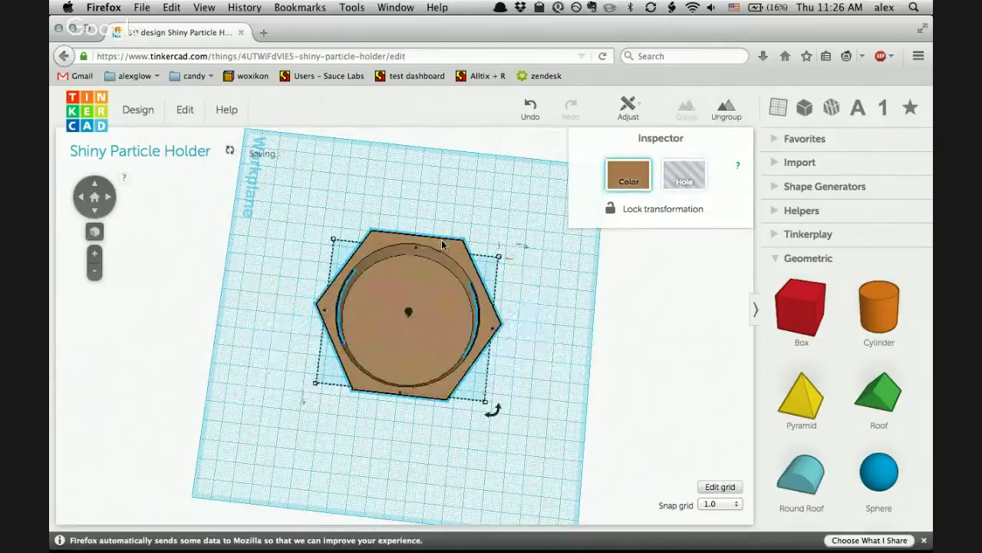
Color the slotted holder dark orange and deselect it.
click(622, 172)
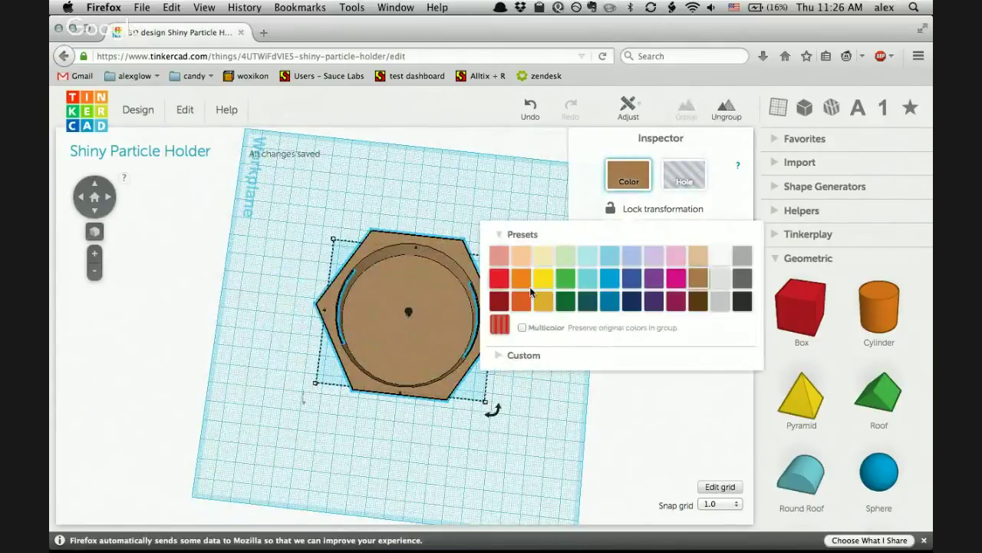
click(523, 296)
click(552, 302)
Examine the slots through the holder's walls and its underside from several angles.
right_drag(555, 325, 346, 169)
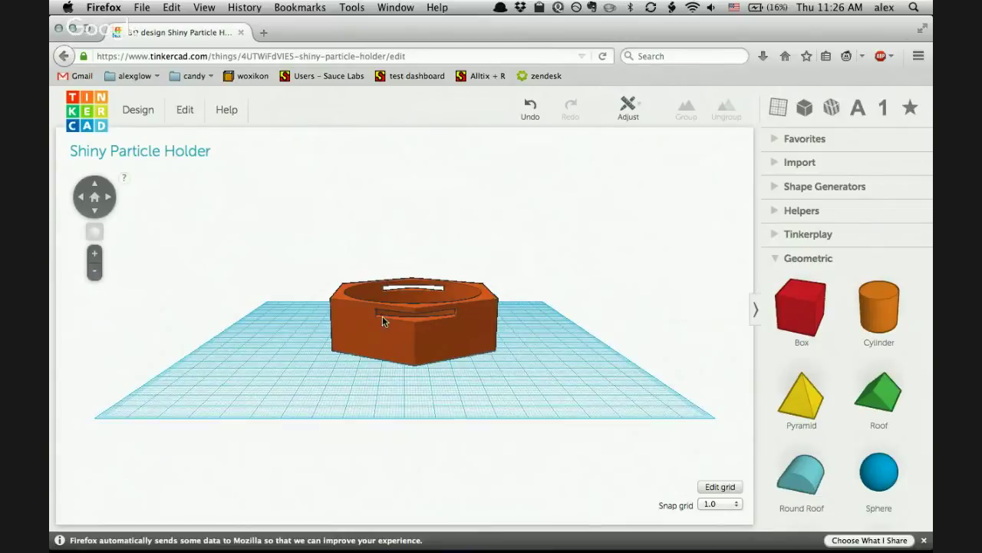
right_drag(576, 302, 392, 310)
mouse_move(392, 311)
mouse_down()
mouse_move(393, 264)
mouse_move(393, 307)
mouse_up()
click(563, 317)
right_drag(566, 244, 311, 162)
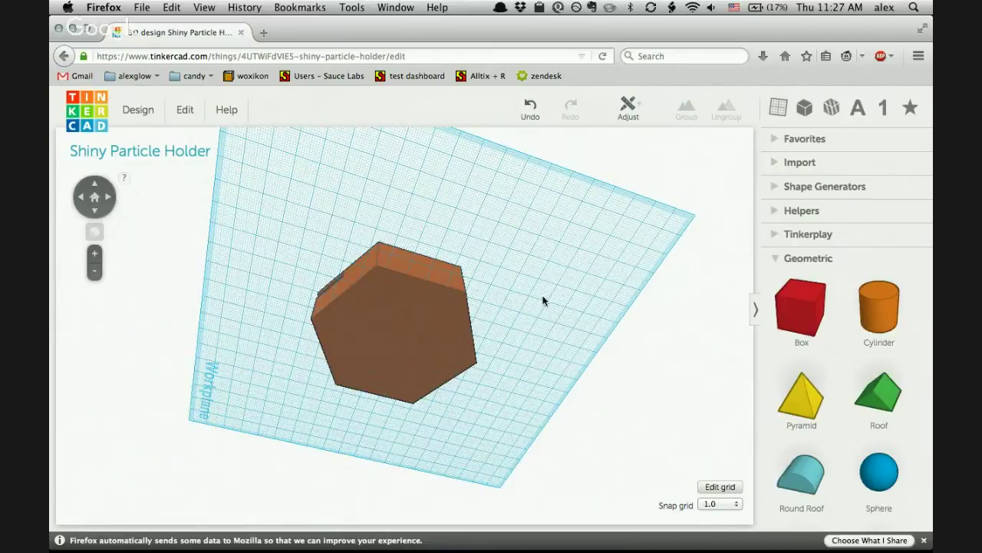
right_drag(527, 281, 421, 500)
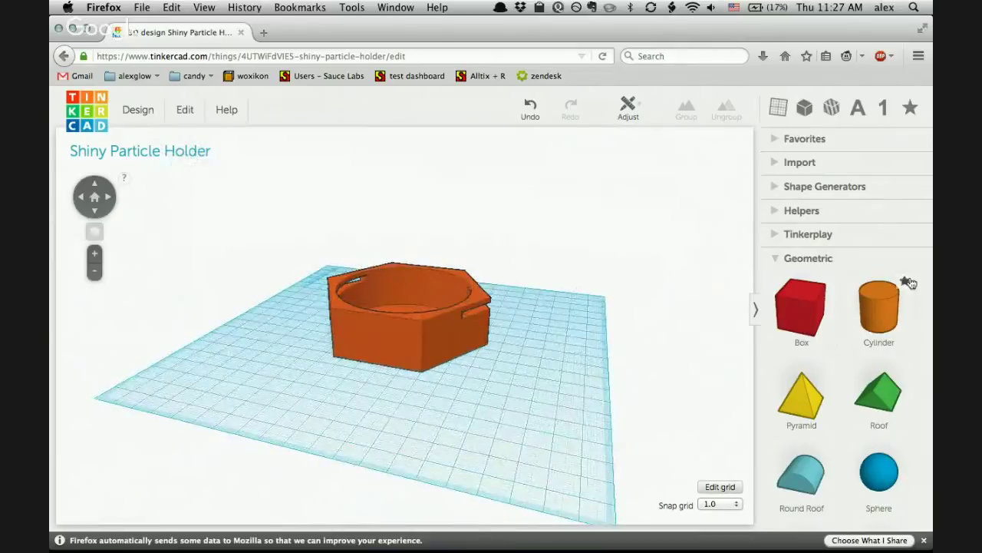
Add a box in front of the holder and resize its base to about 21 mm by 14 mm.
drag(802, 307, 466, 410)
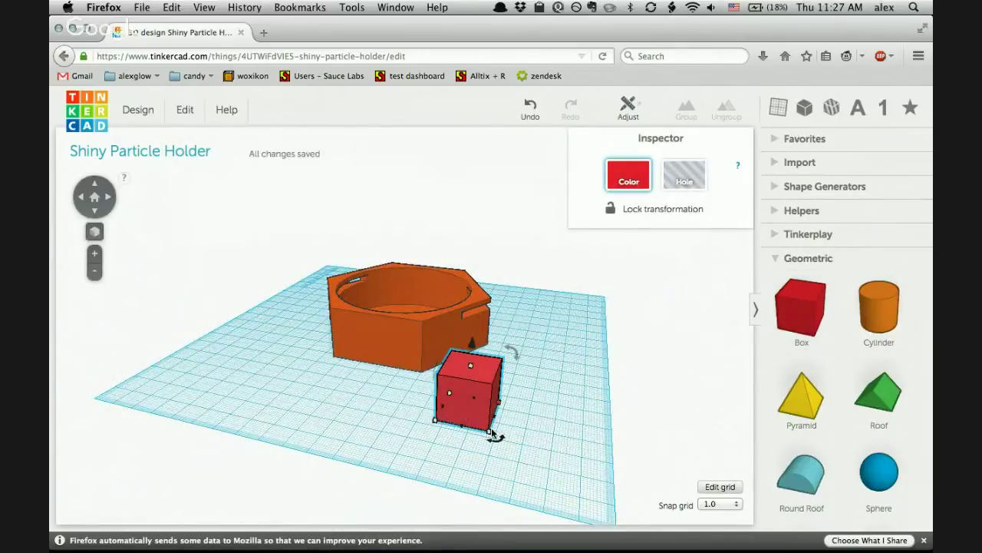
mouse_move(490, 432)
mouse_move(490, 432)
mouse_down()
mouse_move(480, 415)
mouse_move(491, 420)
mouse_up()
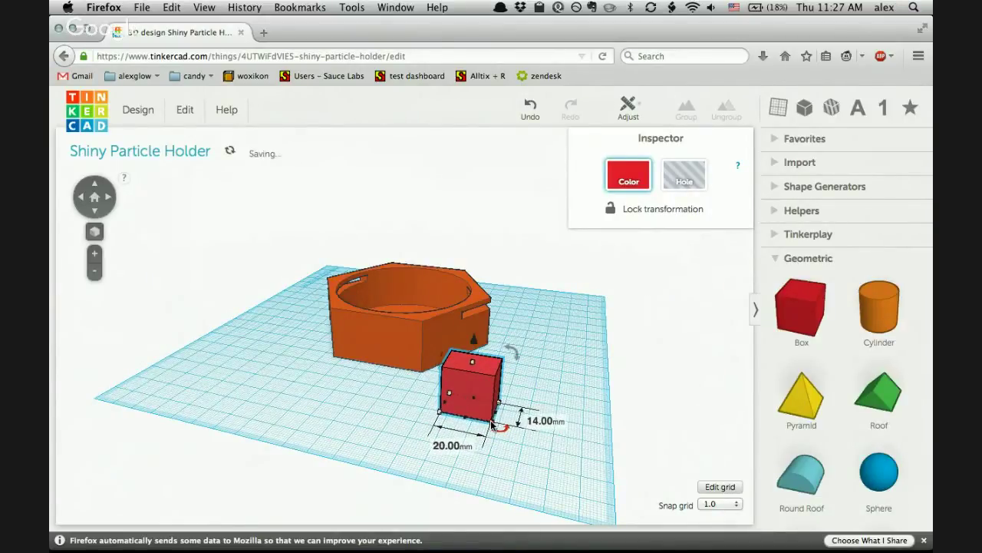
mouse_move(500, 431)
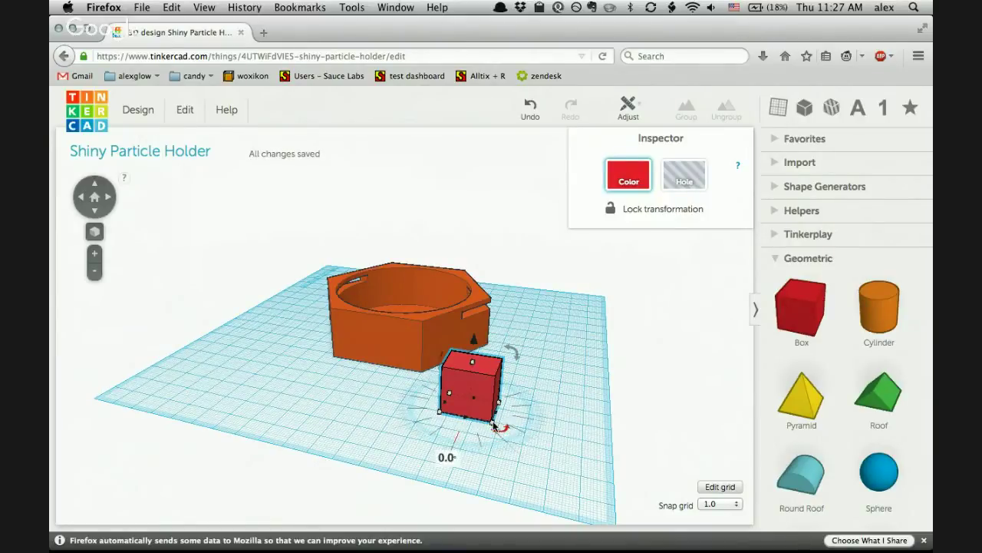
drag(492, 423, 495, 425)
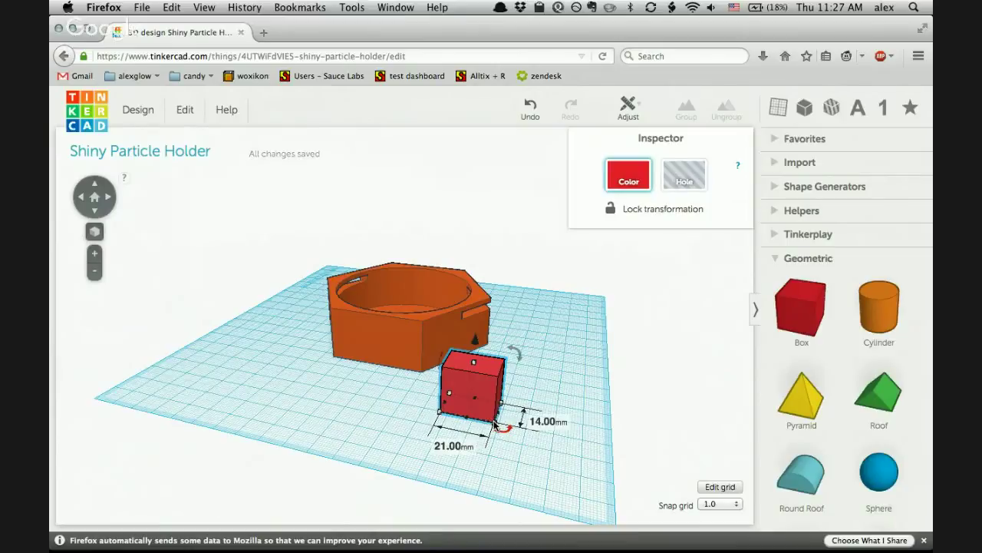
Lower the red box to less than half its height and rotate it on the workplane to line up with the holder's wall.
drag(498, 426, 495, 426)
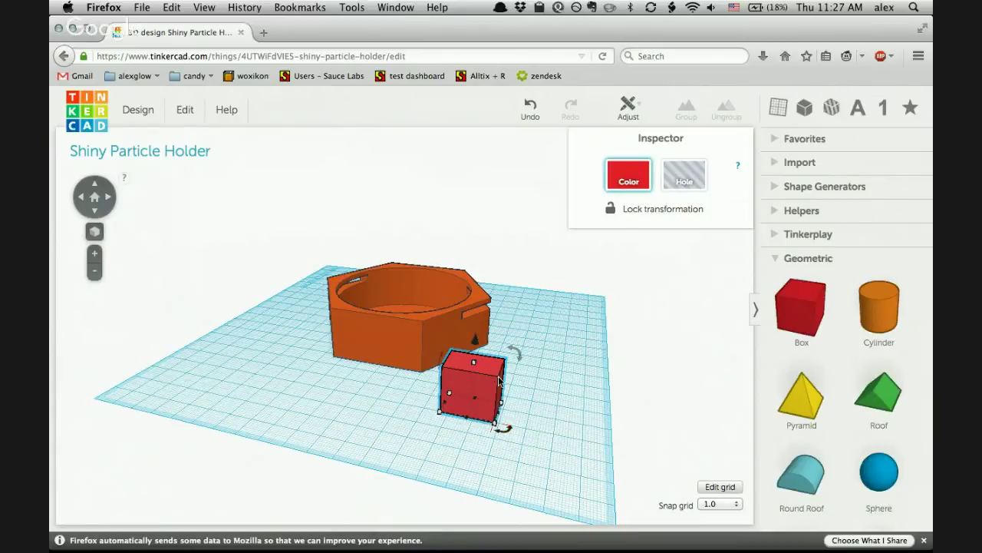
drag(474, 366, 467, 394)
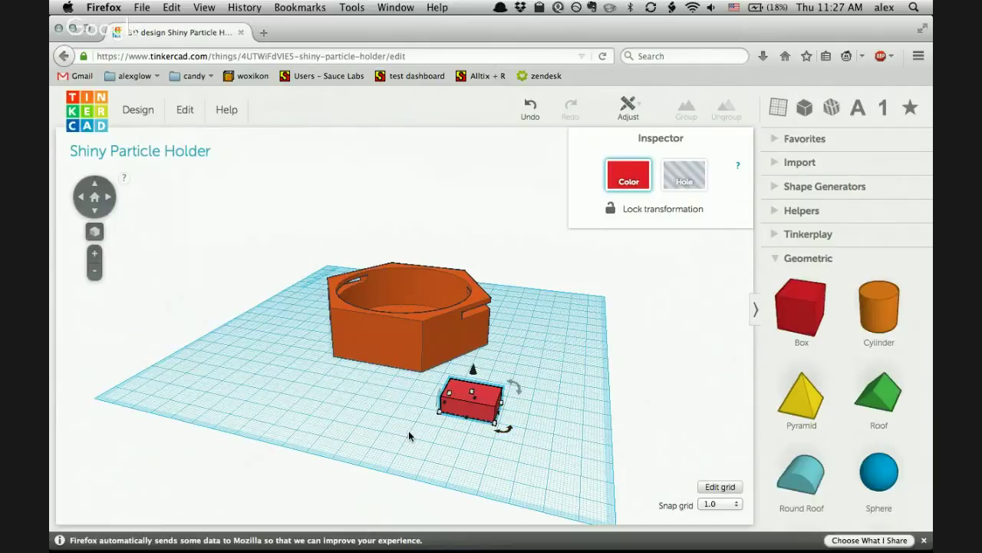
drag(505, 431, 420, 434)
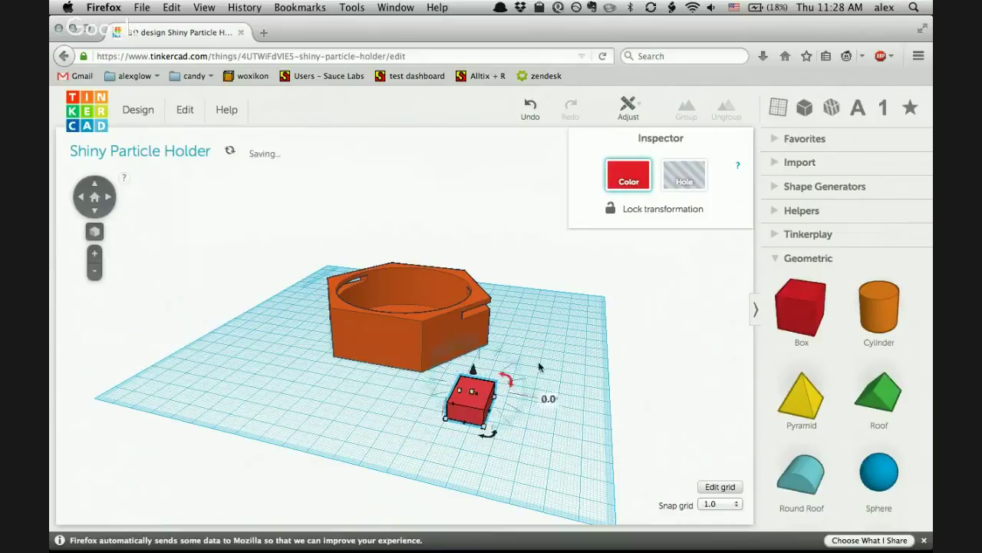
Move the red box into the holder's base against one side wall and turn it into a hole.
right_drag(565, 352, 473, 426)
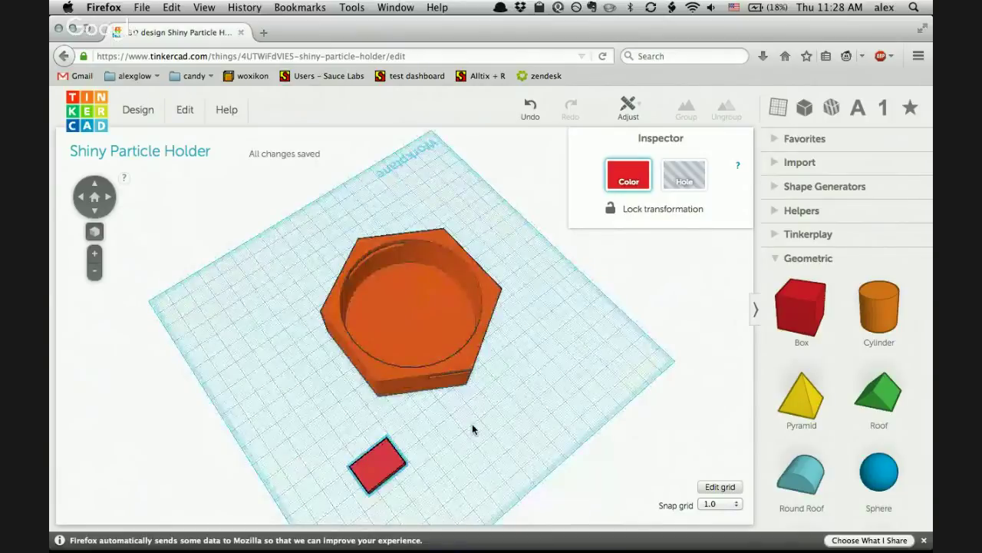
drag(384, 461, 336, 360)
right_drag(416, 464, 380, 504)
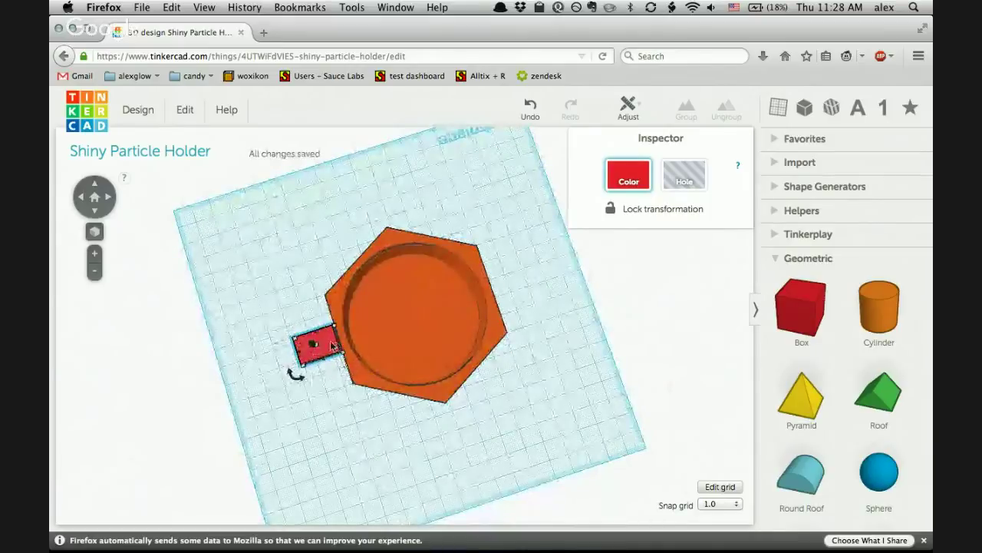
drag(323, 351, 374, 338)
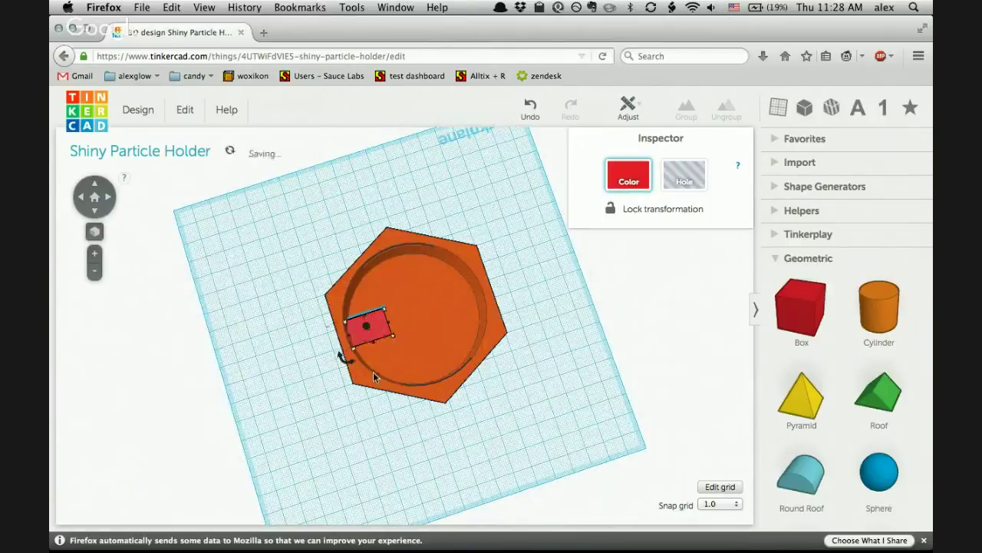
right_drag(373, 371, 445, 287)
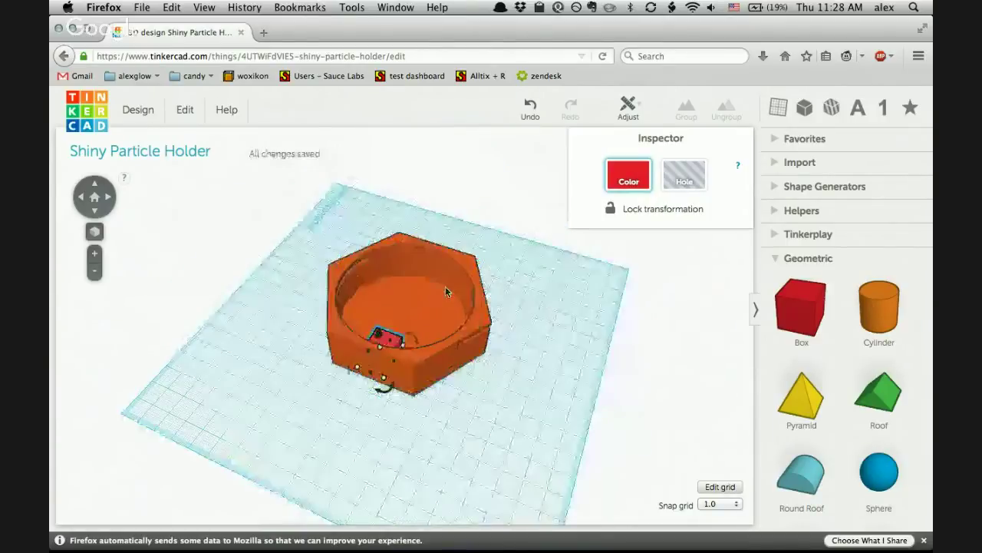
drag(389, 340, 383, 349)
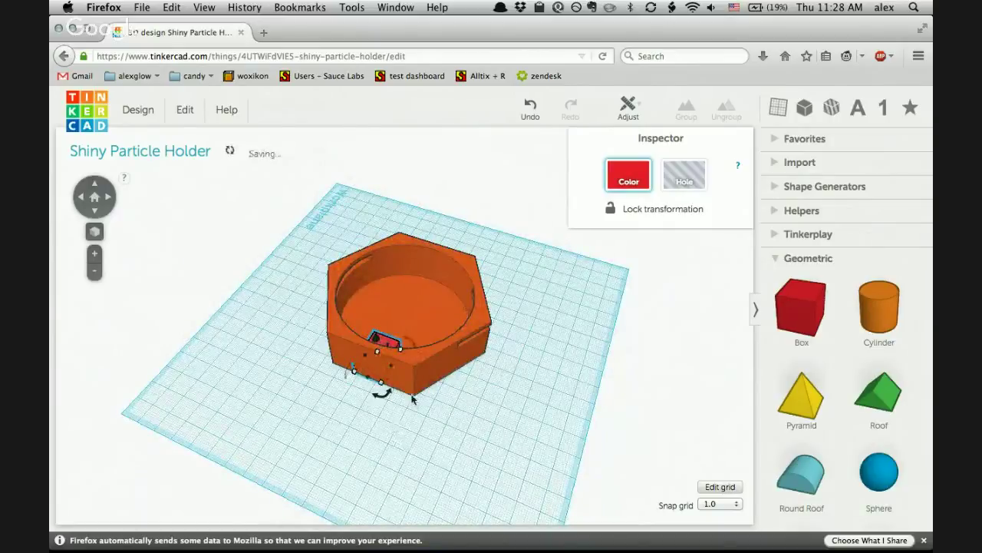
right_drag(469, 311, 361, 469)
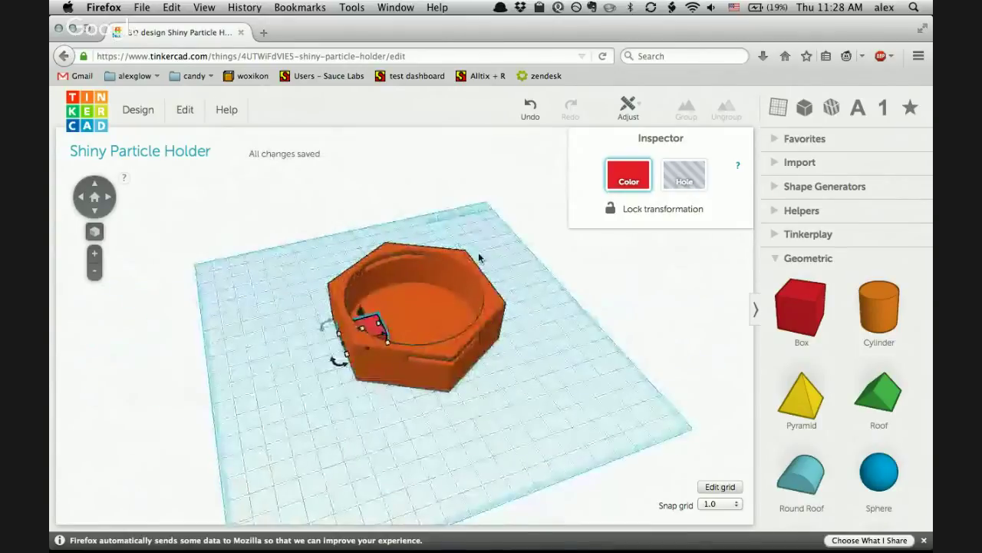
click(683, 177)
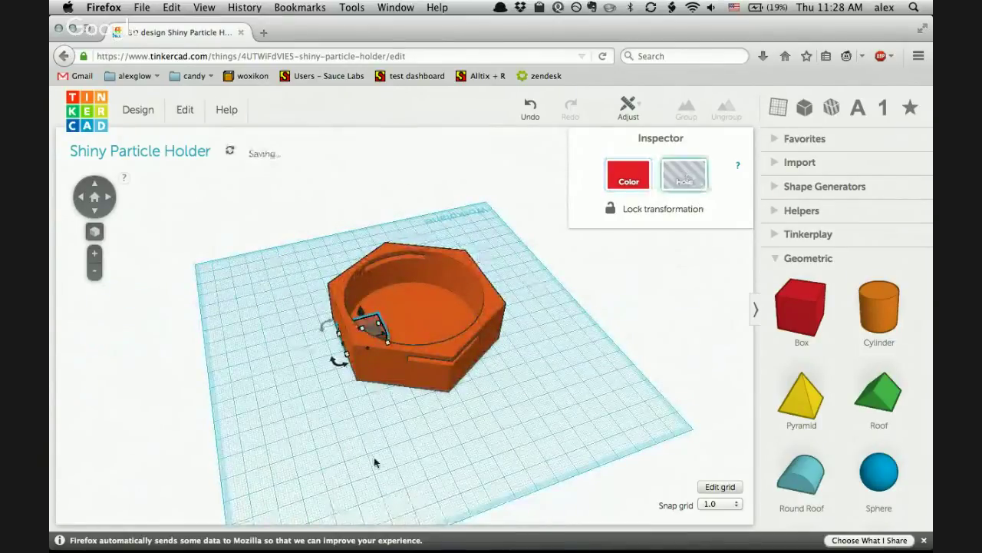
Try grouping the box hole with the holder, inspect the cut from another angle, and undo the grouping.
shift+click(382, 363)
click(686, 109)
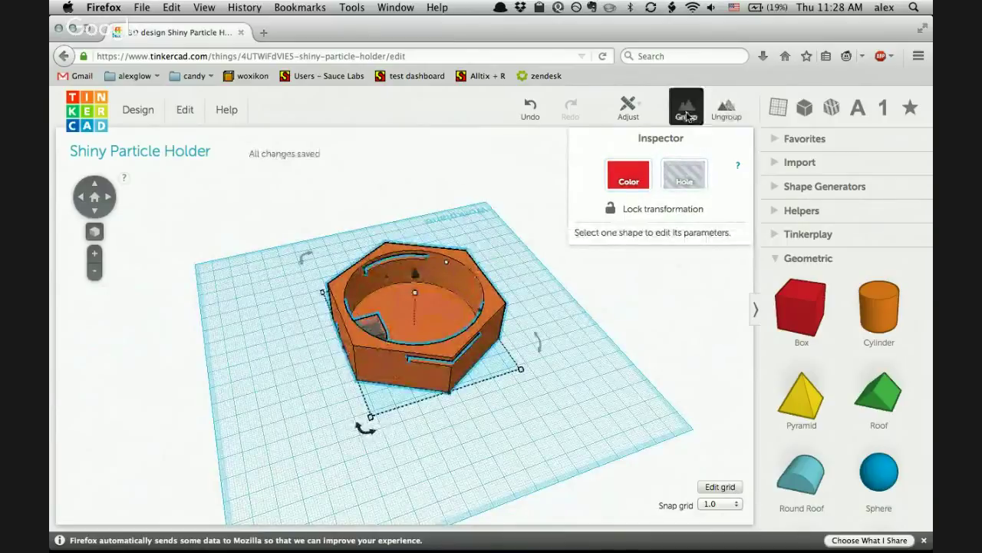
drag(468, 450, 603, 307)
right_drag(456, 454, 493, 284)
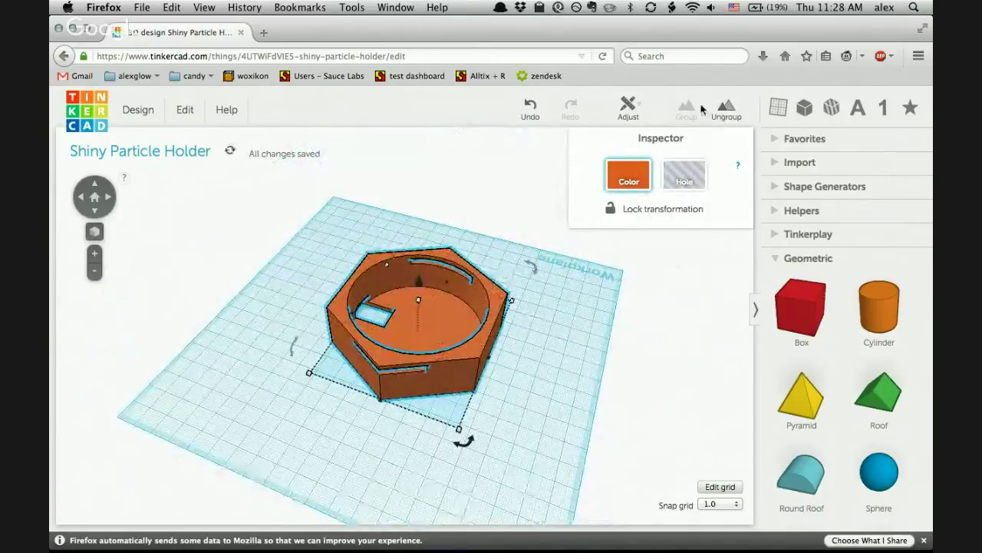
key(super+z)
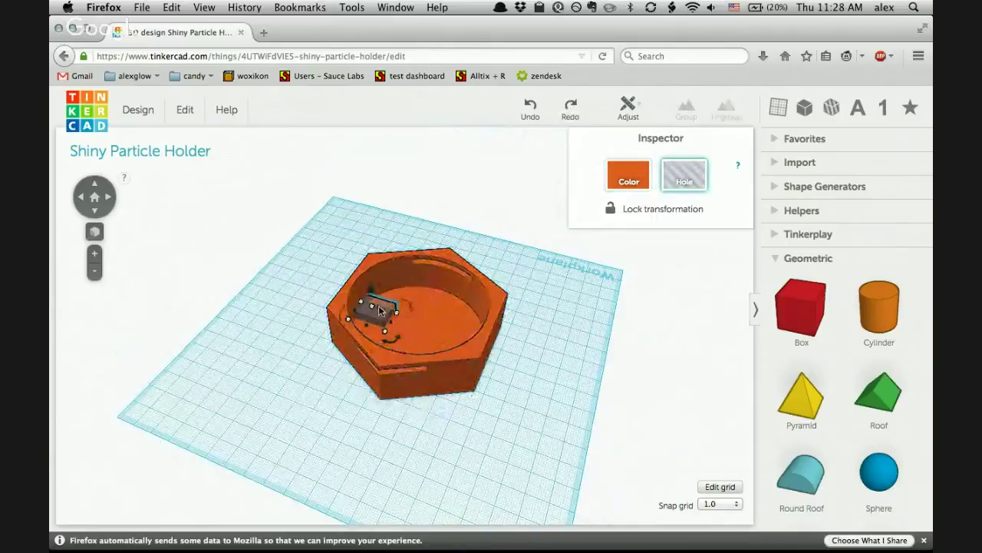
Extend the box hole outward past the holder's side wall, resizing its base to about 32 mm by 14 mm.
click(290, 386)
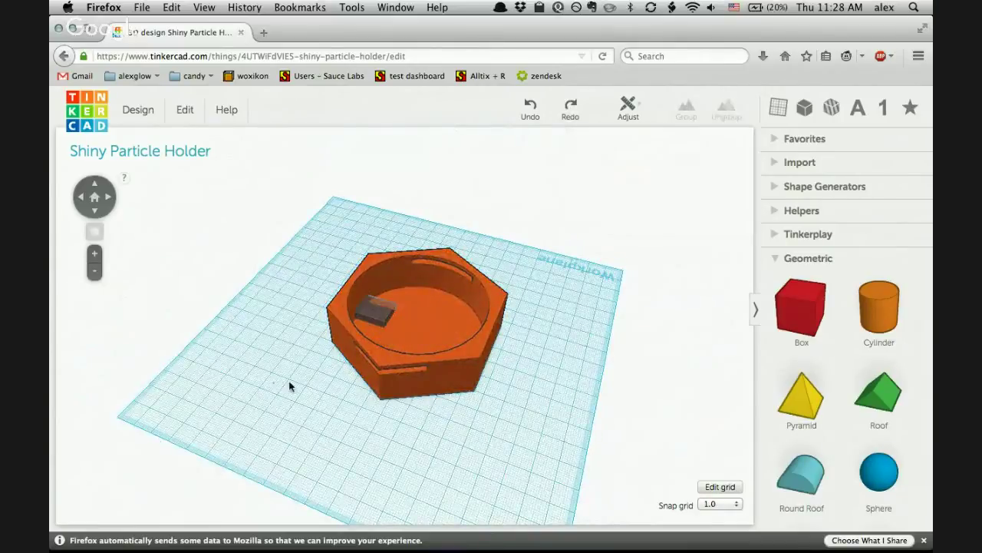
right_drag(269, 396, 368, 110)
click(367, 334)
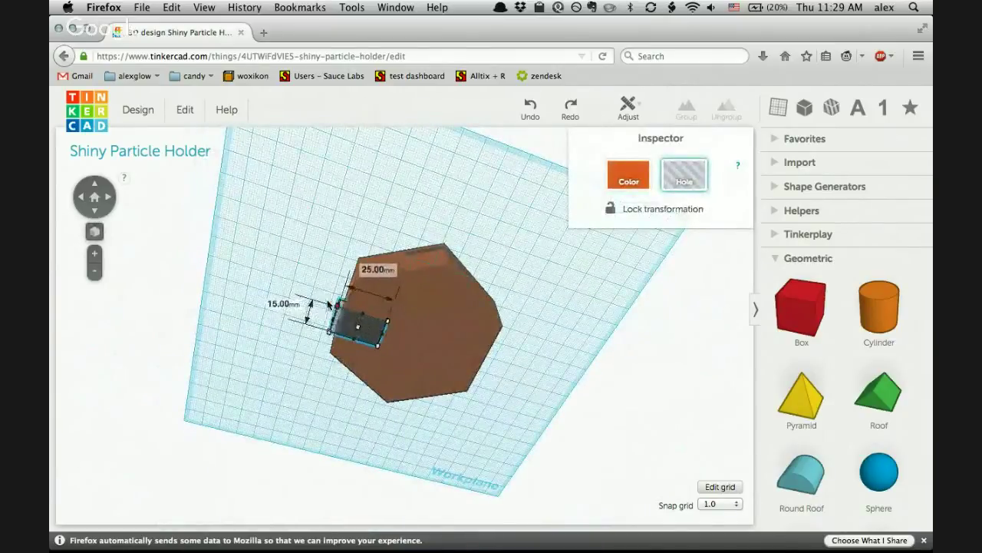
drag(330, 305, 328, 302)
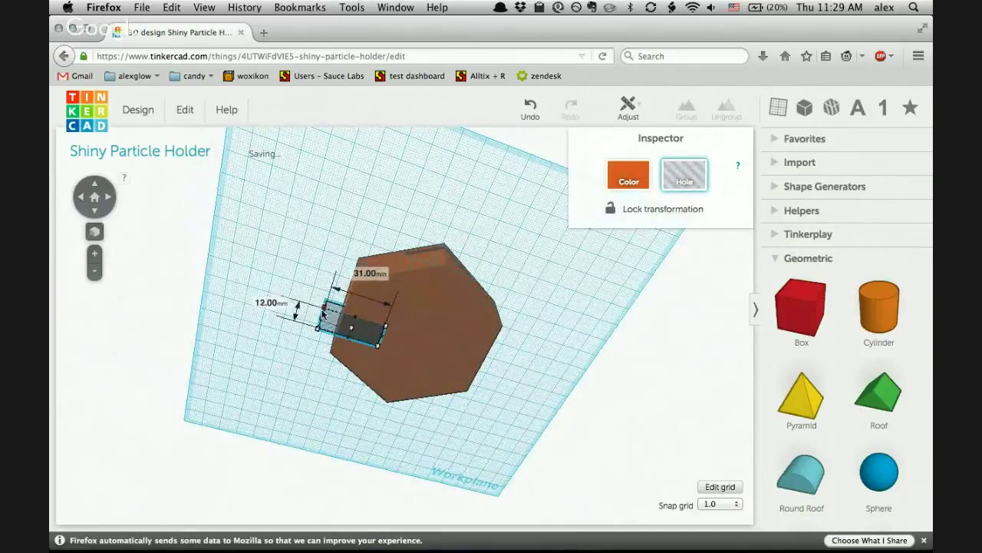
drag(323, 308, 323, 306)
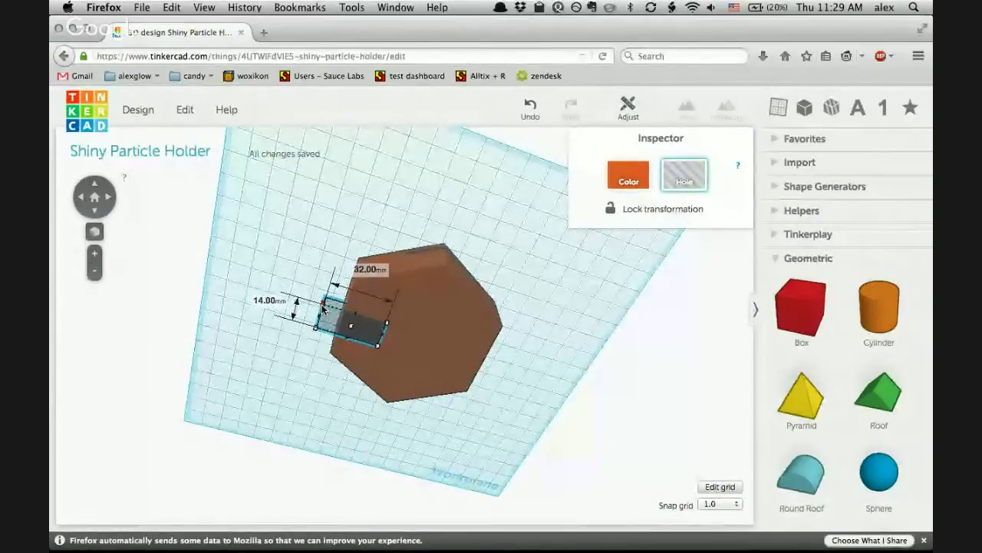
Group the box hole with the holder to cut an opening through the lower wall and floor, deselect it, and inspect the underside.
right_drag(489, 220, 679, 415)
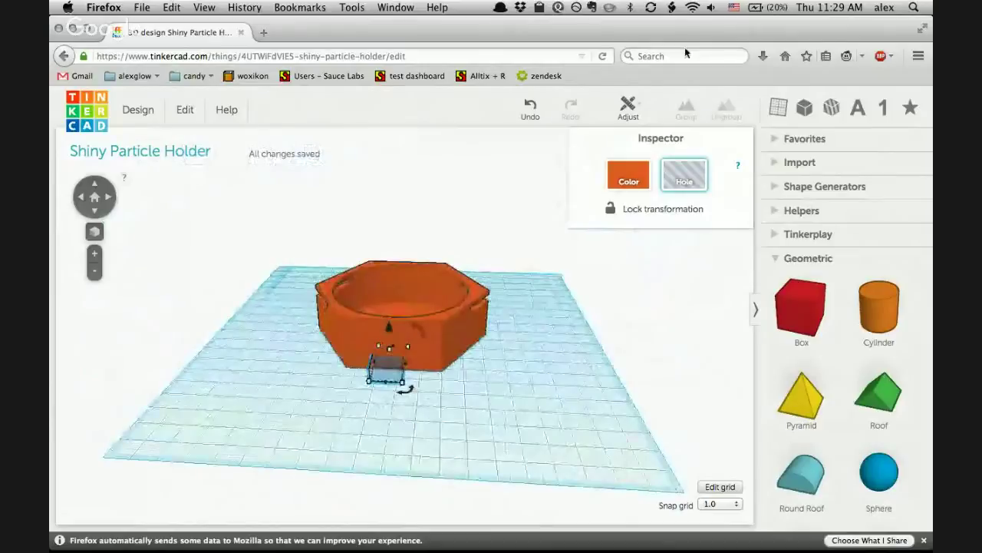
shift+click(422, 348)
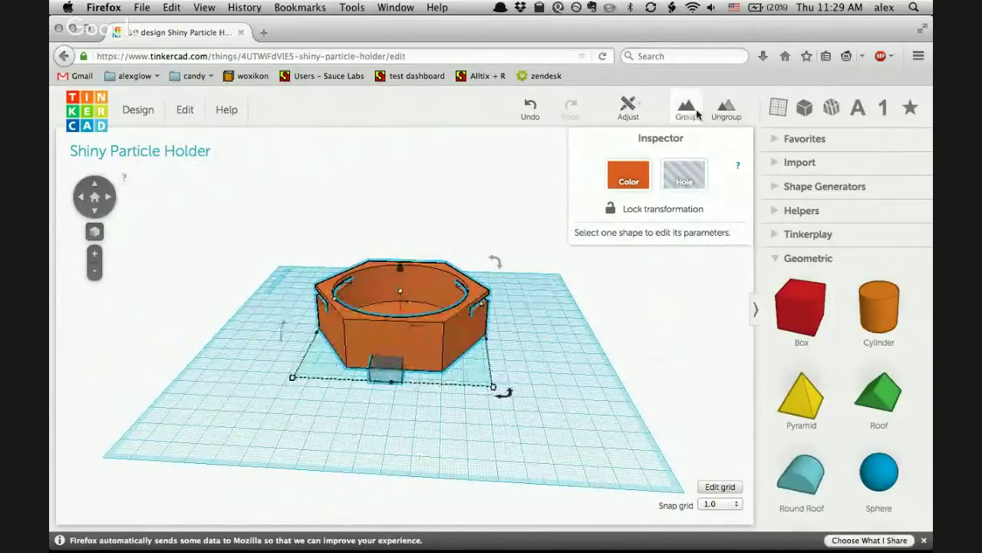
click(698, 114)
click(588, 404)
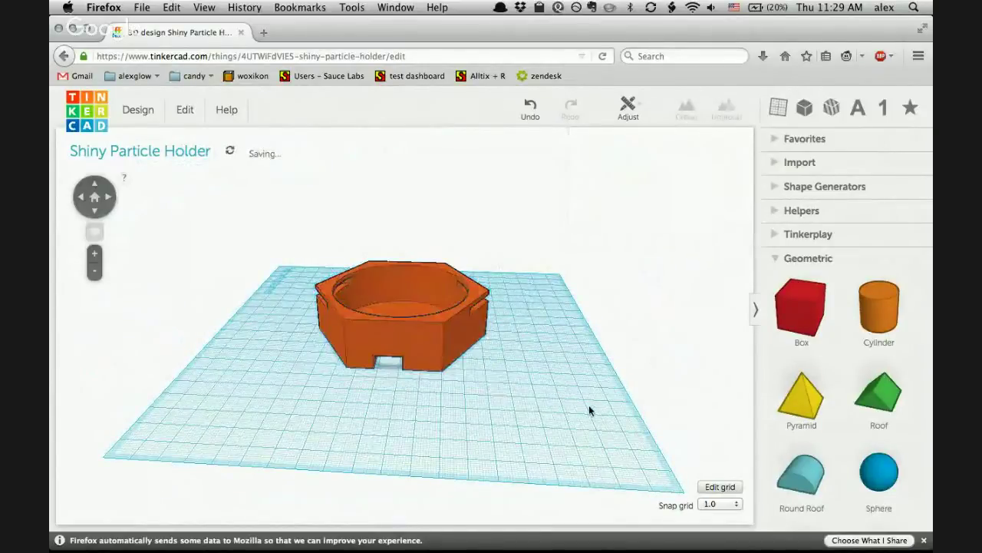
right_drag(592, 423, 462, 118)
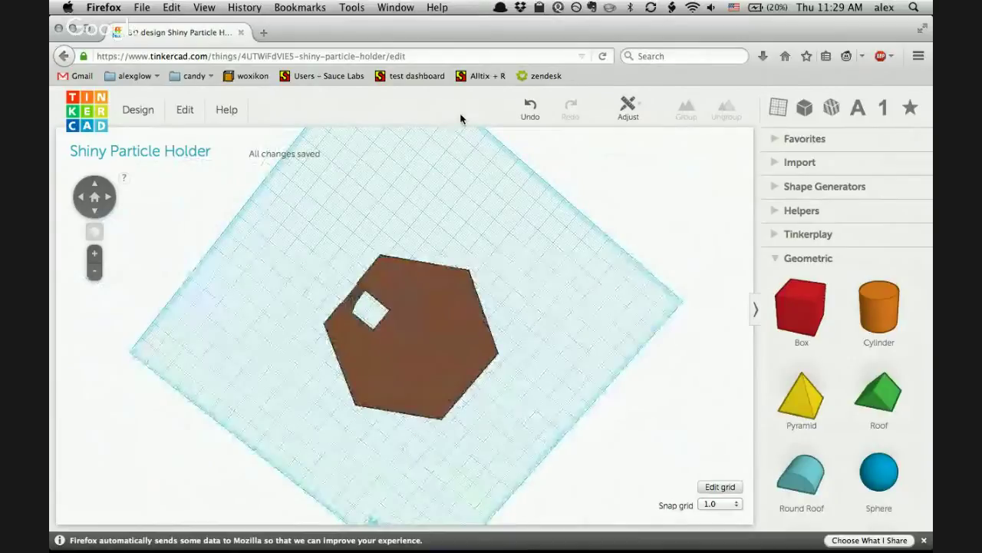